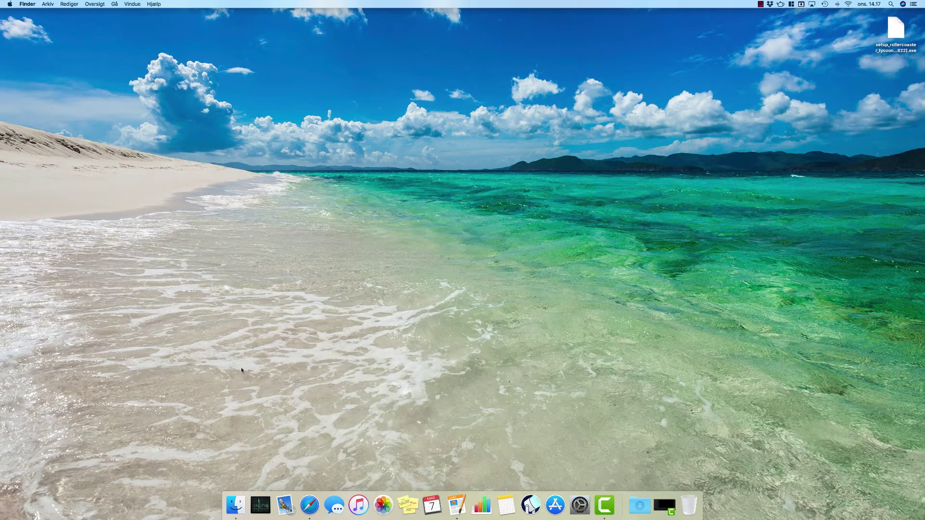
Download Wineskin Winery 1.7 from the Wineskin site's Downloads page via SourceForge.
left_click(309, 505)
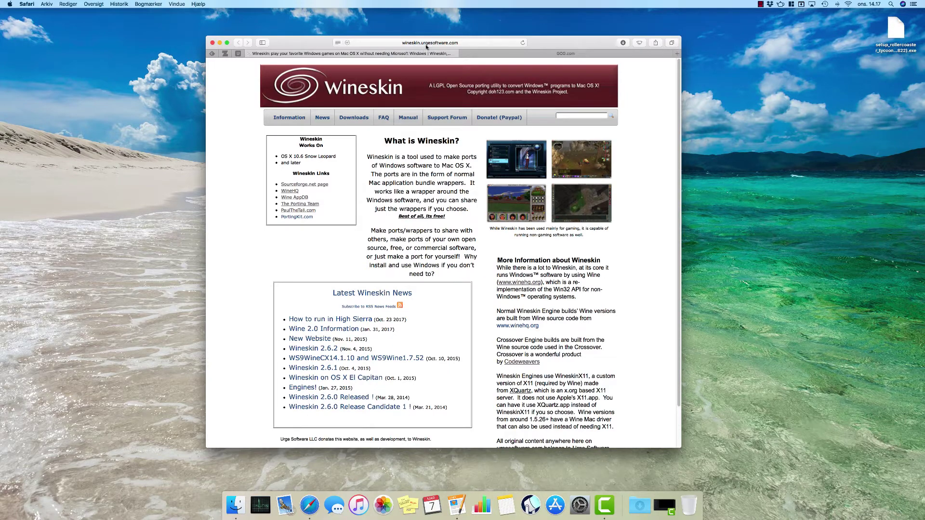
left_click(362, 118)
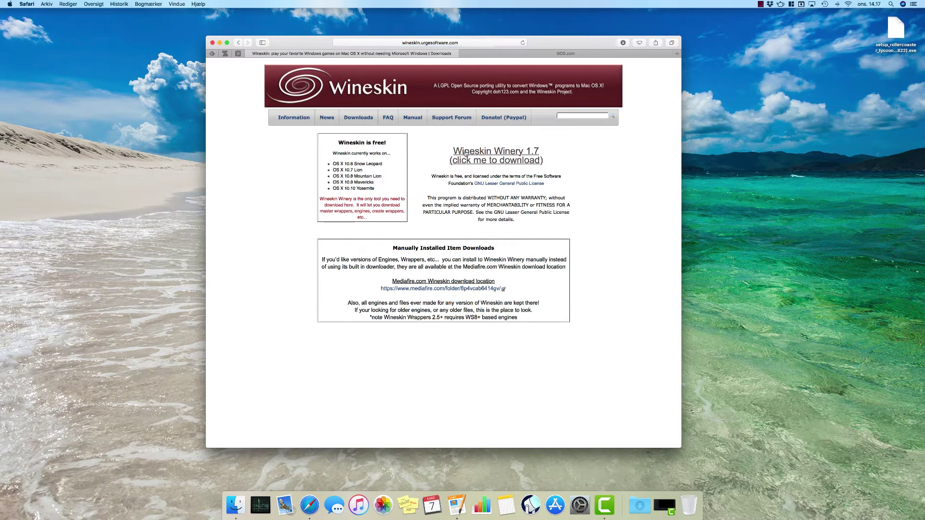
left_click(490, 154)
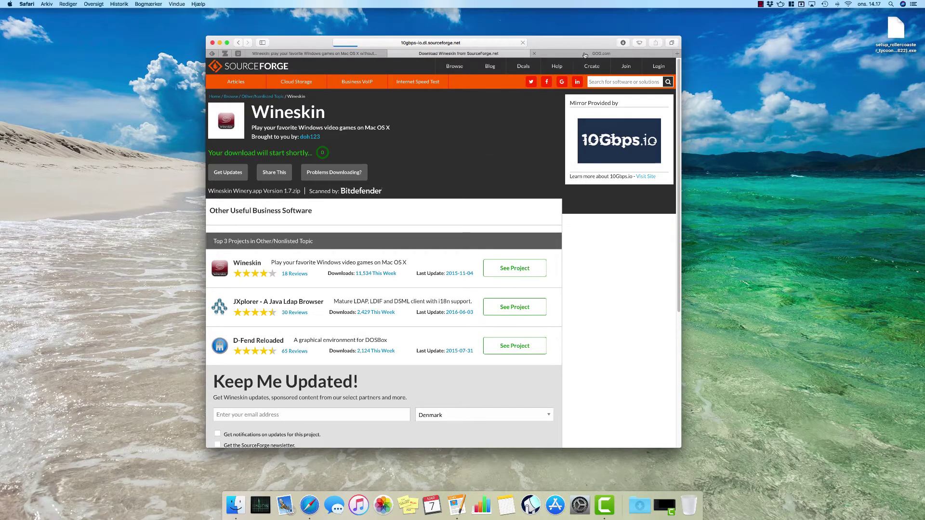
Show the RollerCoaster Tycoon: Deluxe installers in the owned GOG games collection.
left_click(585, 53)
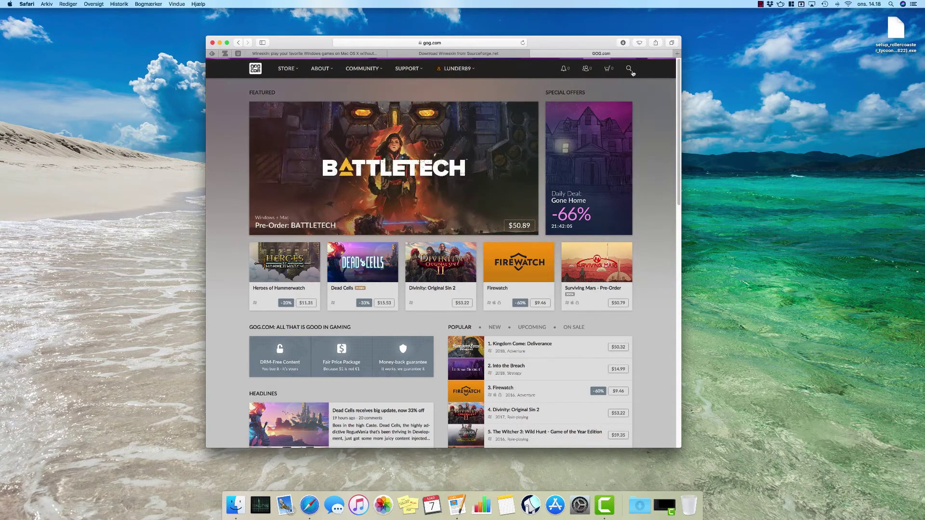
left_click(456, 68)
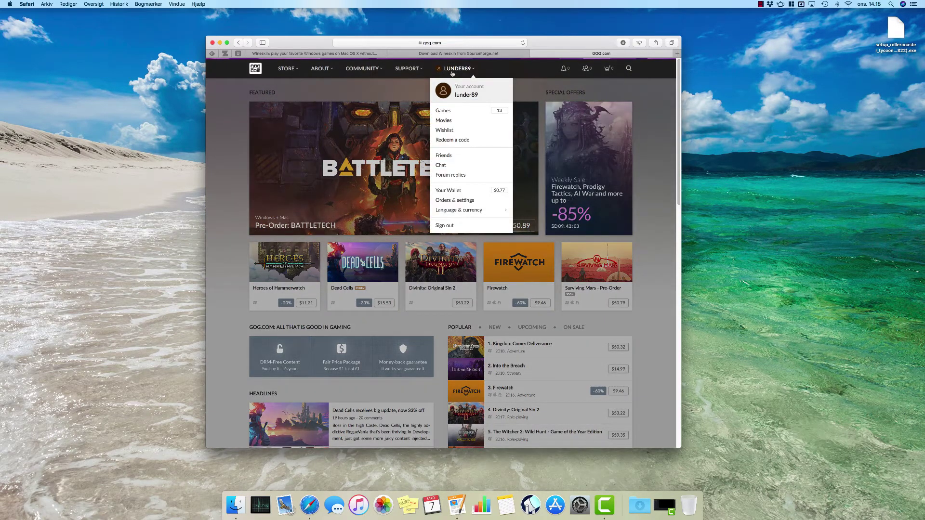
left_click(447, 111)
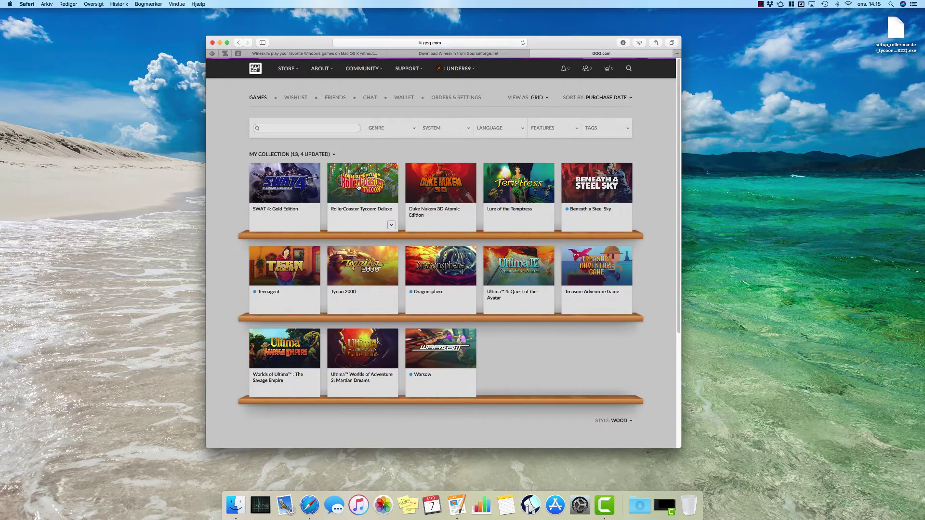
left_click(362, 184)
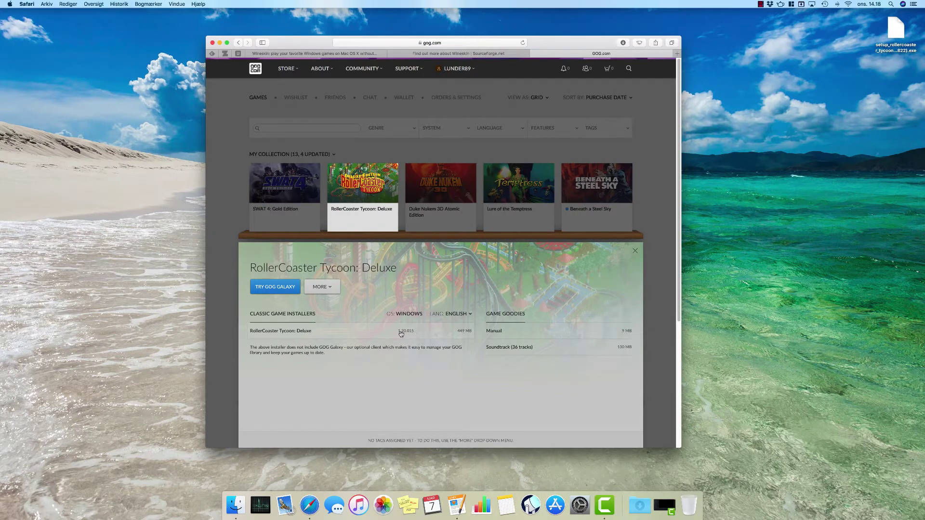
Select the downloaded RollerCoaster Tycoon Deluxe .exe installer on the desktop.
left_click(895, 32)
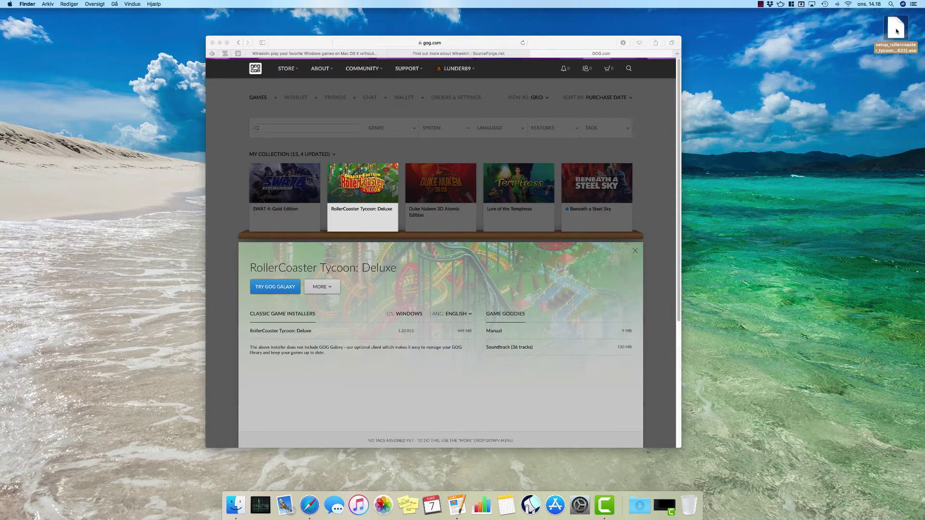
left_click(837, 45)
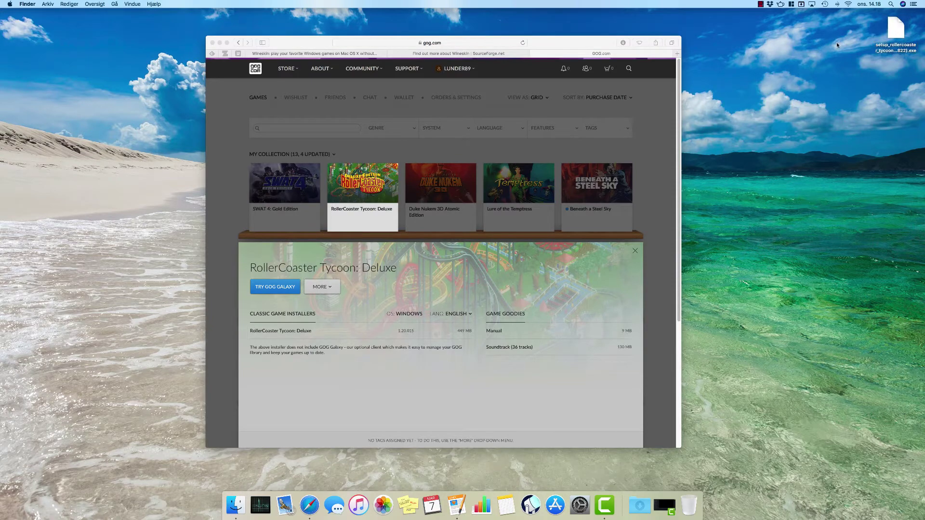
Close the SourceForge thank-you page and restart the Wineskin Winery 1.7 download.
left_click(474, 53)
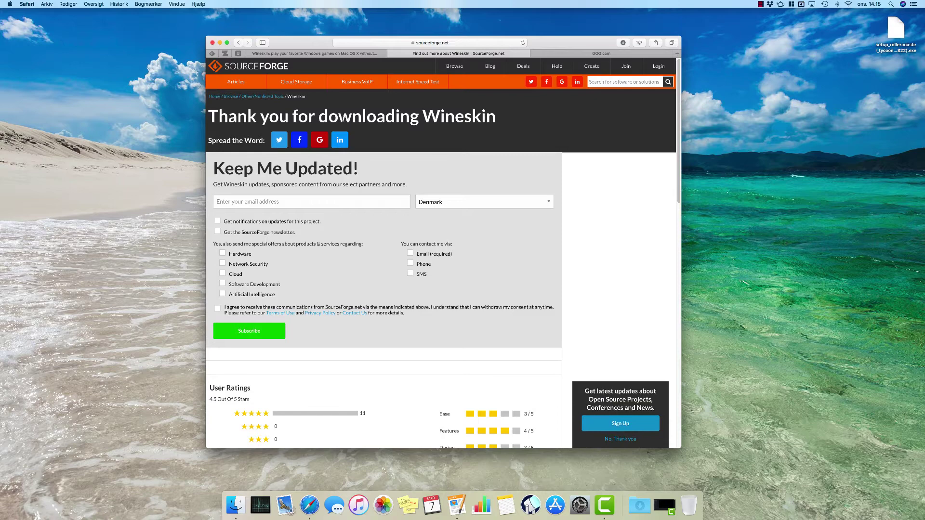
scroll(456, 210, "down", 5)
scroll(457, 210, "down", 3)
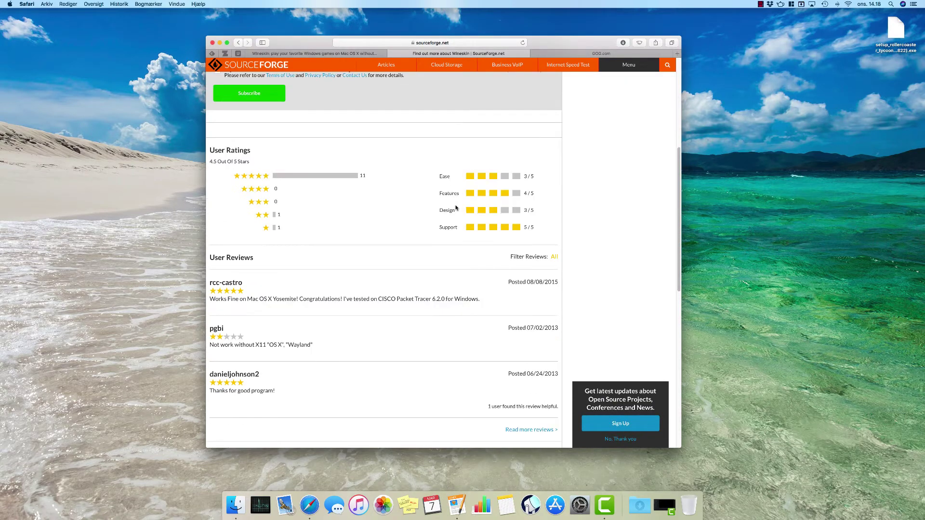
scroll(457, 210, "up", 10)
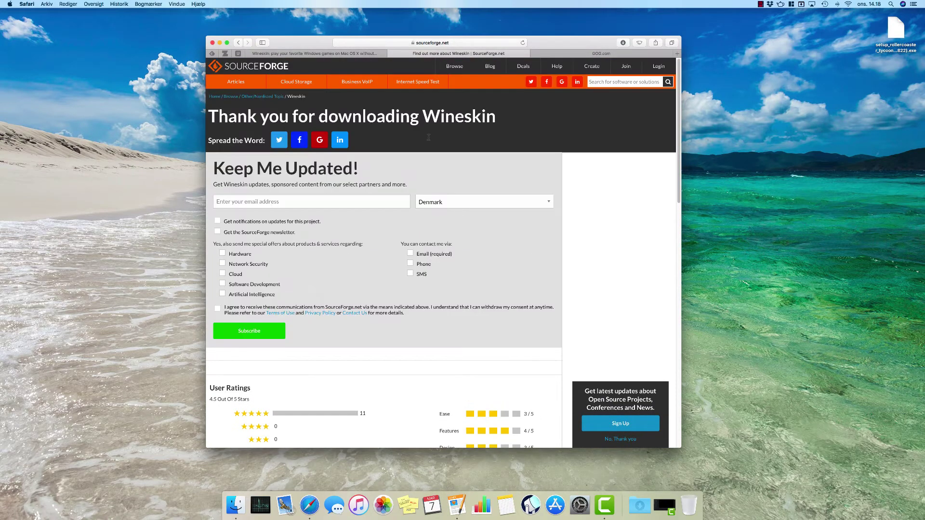
left_click(391, 53)
left_click(506, 159)
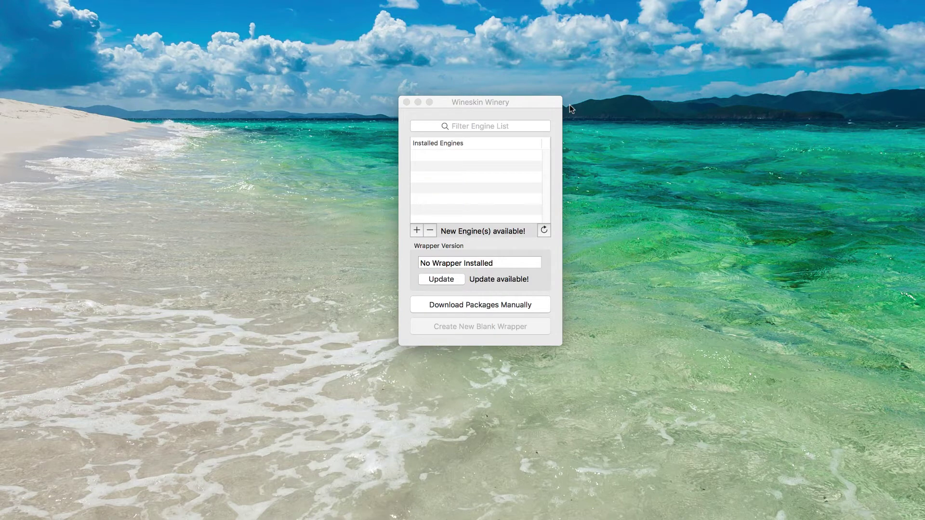
Download and install the WS9Wine2.22 engine in Wineskin Winery.
left_click(482, 103)
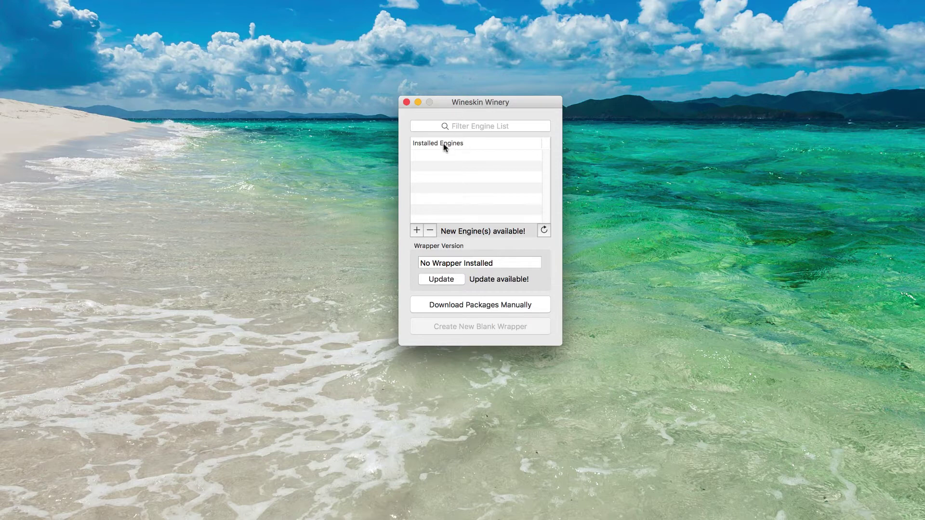
left_click(417, 230)
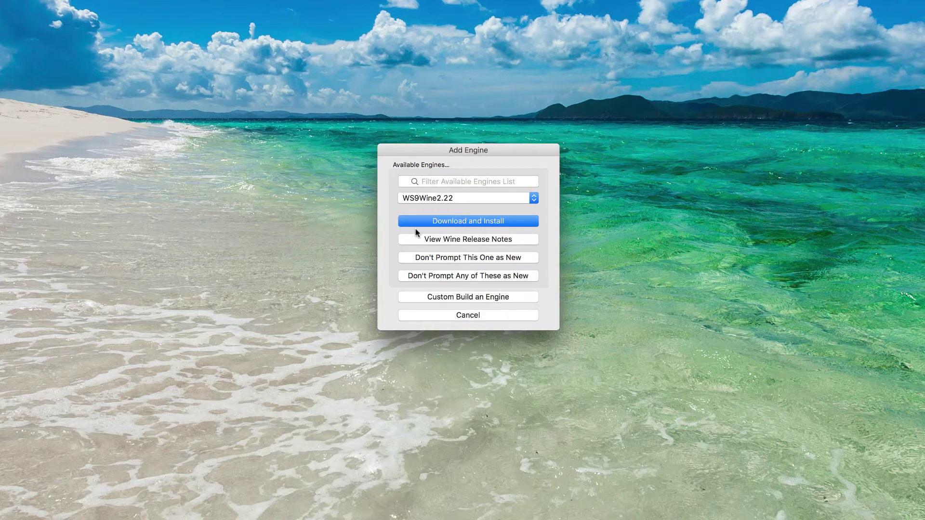
left_click(468, 315)
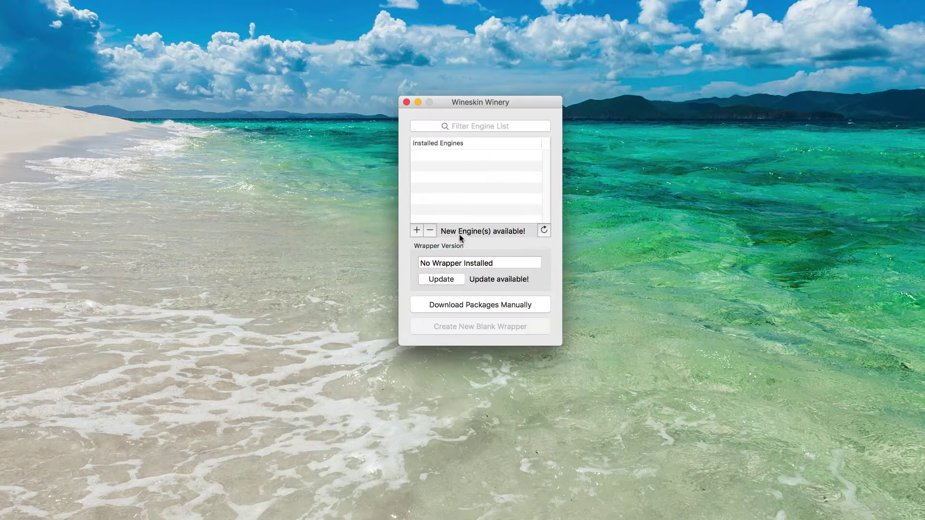
left_click(416, 231)
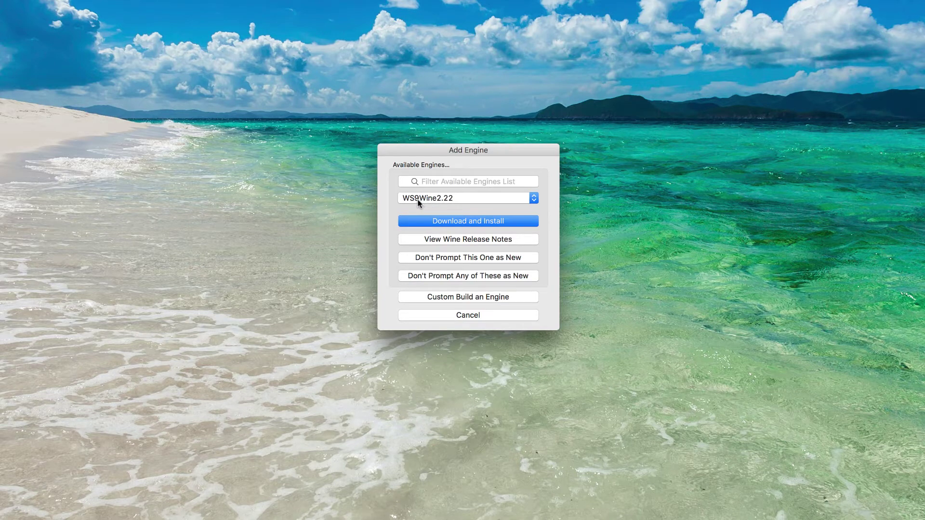
left_click(436, 221)
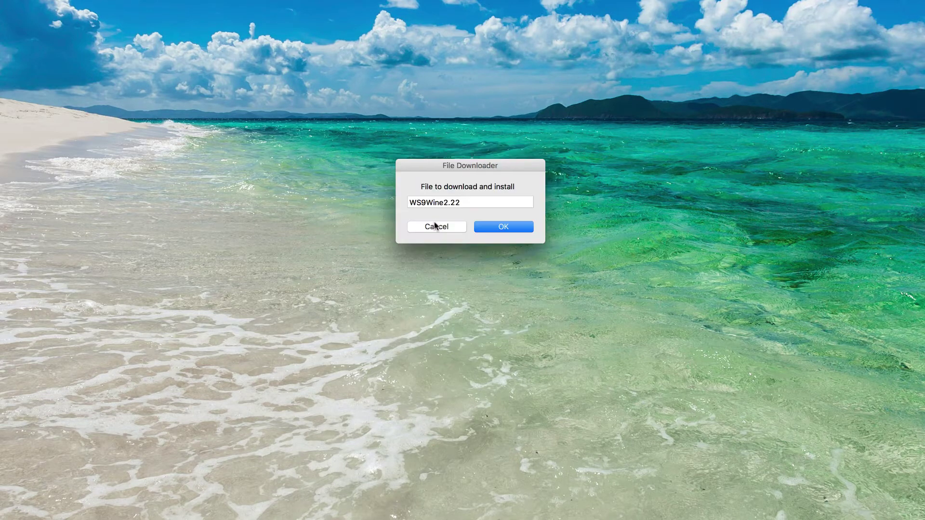
left_click(502, 229)
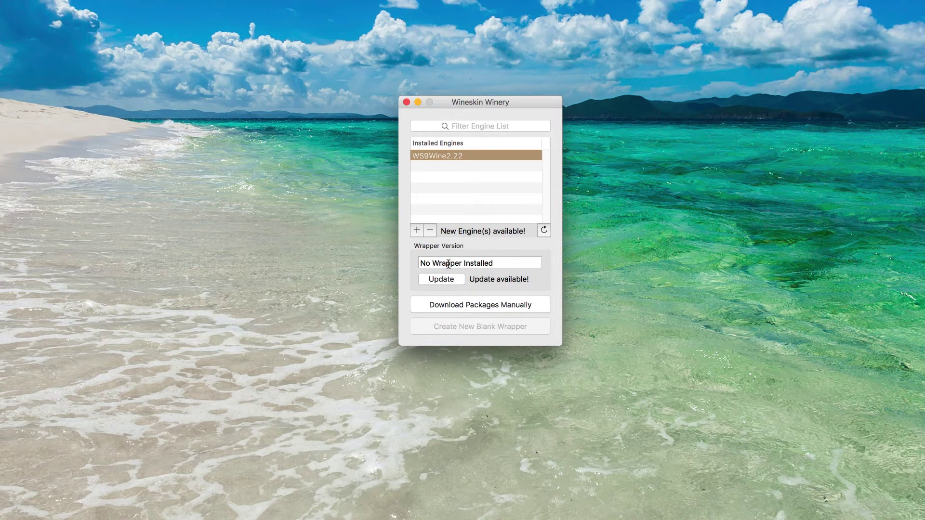
Update the wrapper by downloading Wineskin-2.6.2.
left_click(446, 279)
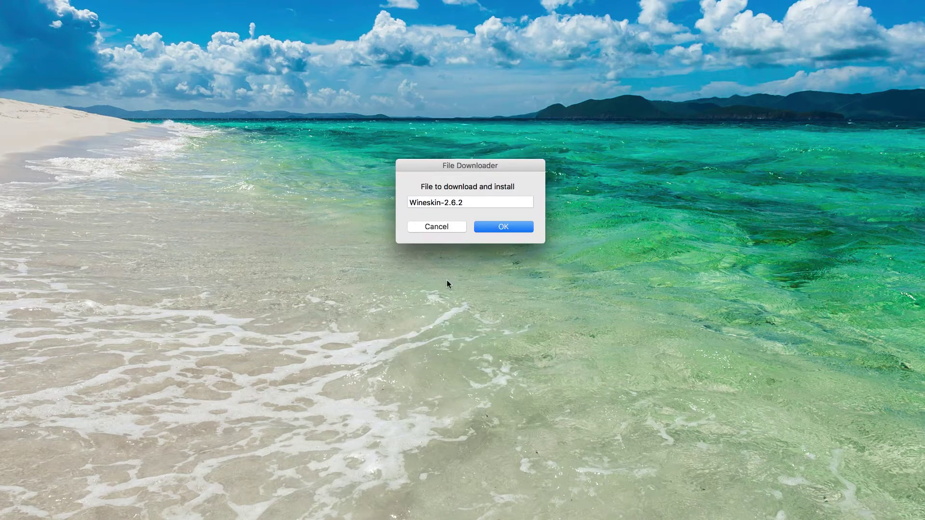
left_click(495, 228)
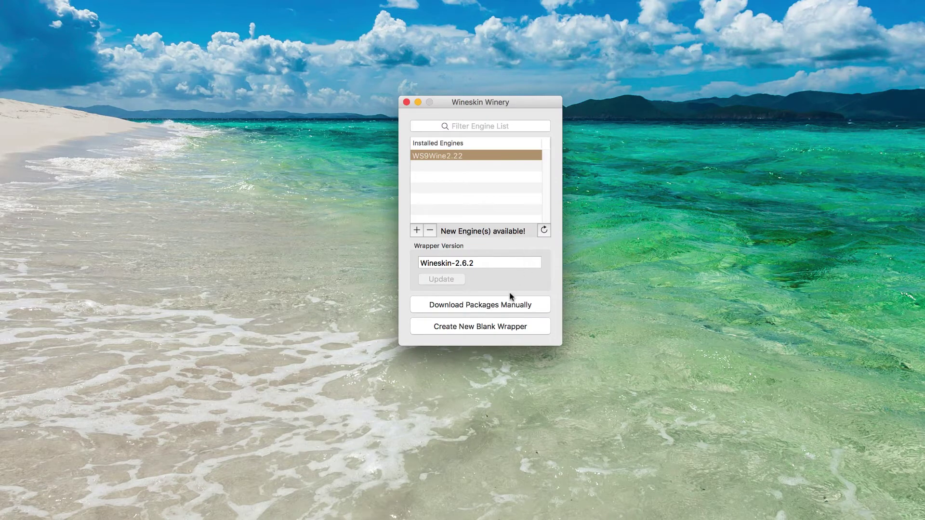
Create a blank wrapper named Roller Coaster Tycoon, skipping Mono and Gecko, and show it in Finder.
left_click(466, 327)
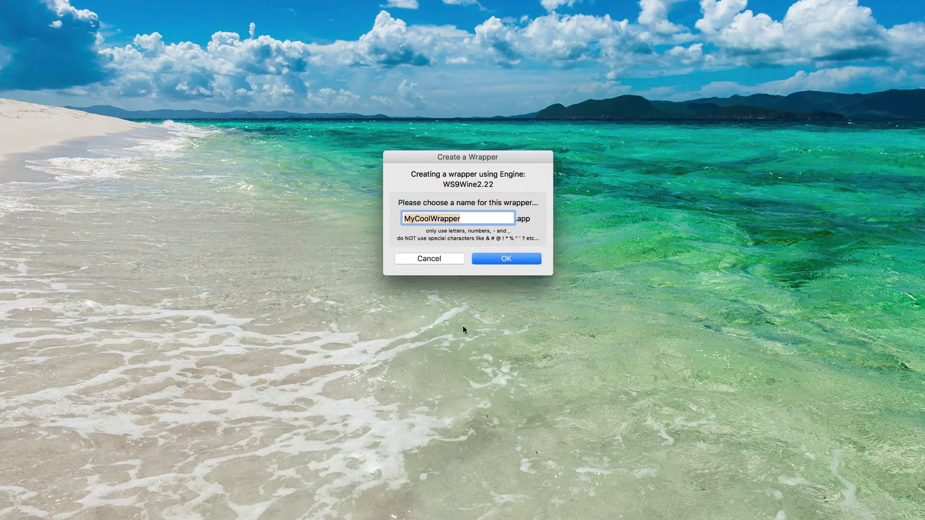
type("Roller Coast")
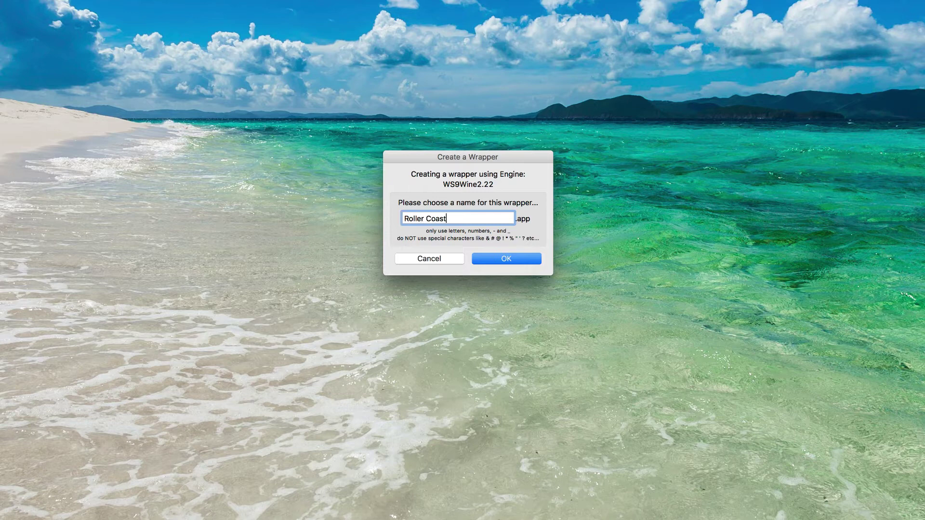
type("er Tycoon")
left_click(509, 260)
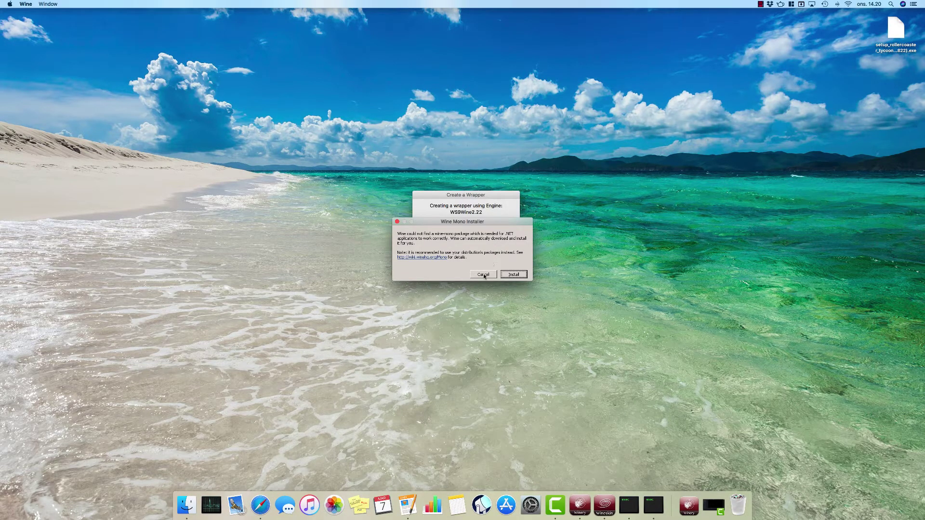
left_click(484, 276)
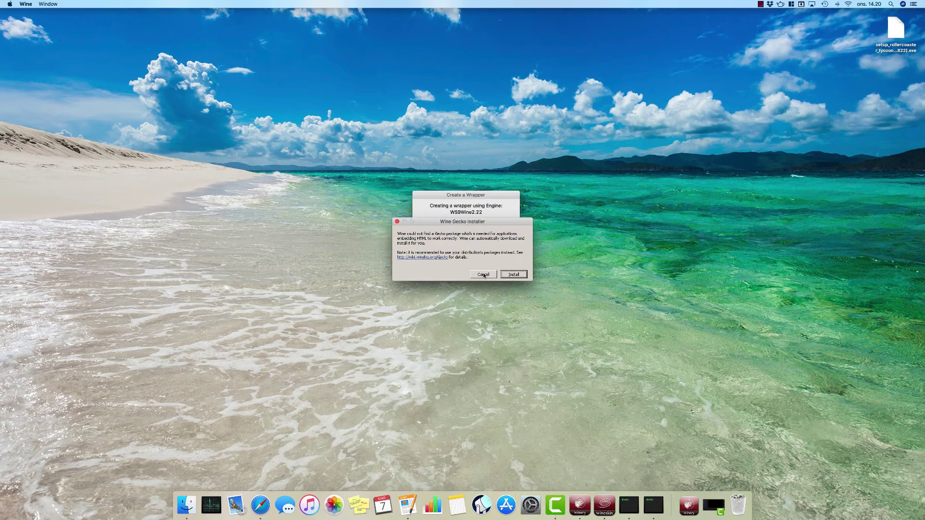
left_click(485, 276)
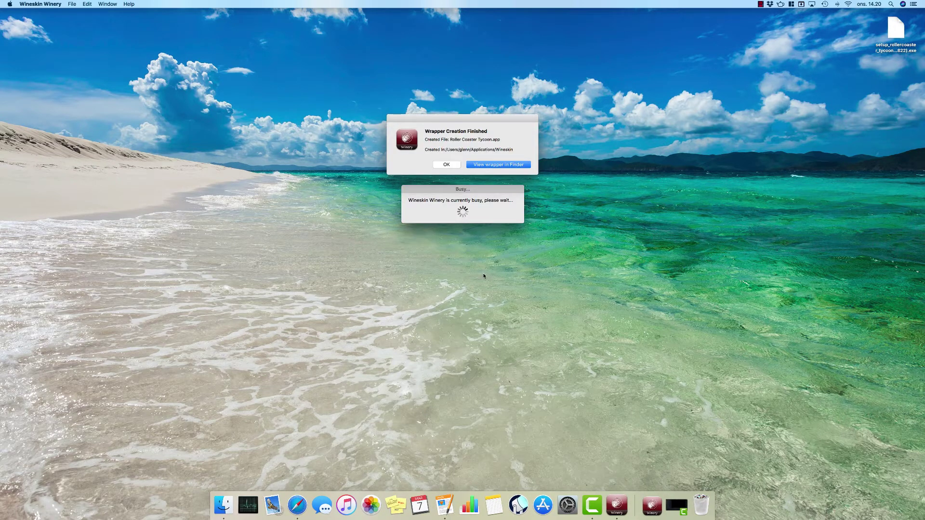
left_click(486, 166)
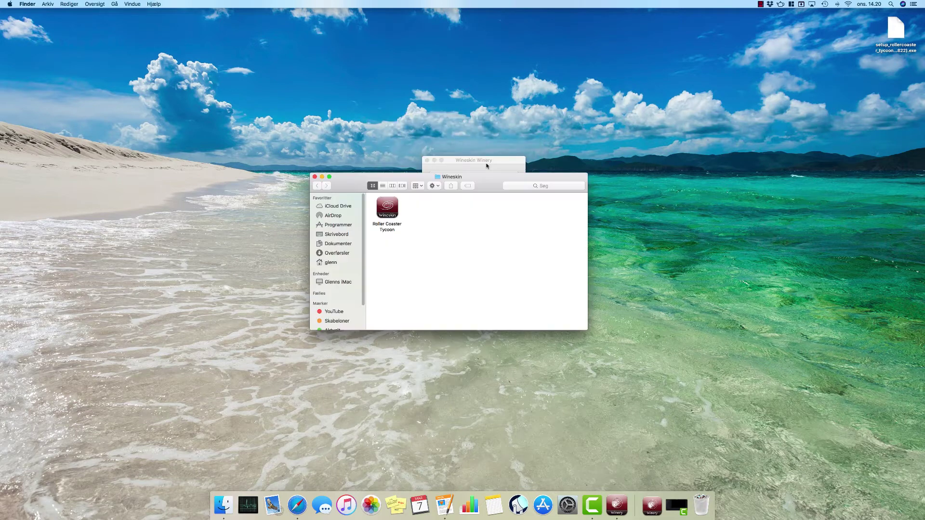
Open the Roller Coaster Tycoon wrapper's Wineskin configuration after dismissing the cannot-be-opened error.
double_click(378, 211)
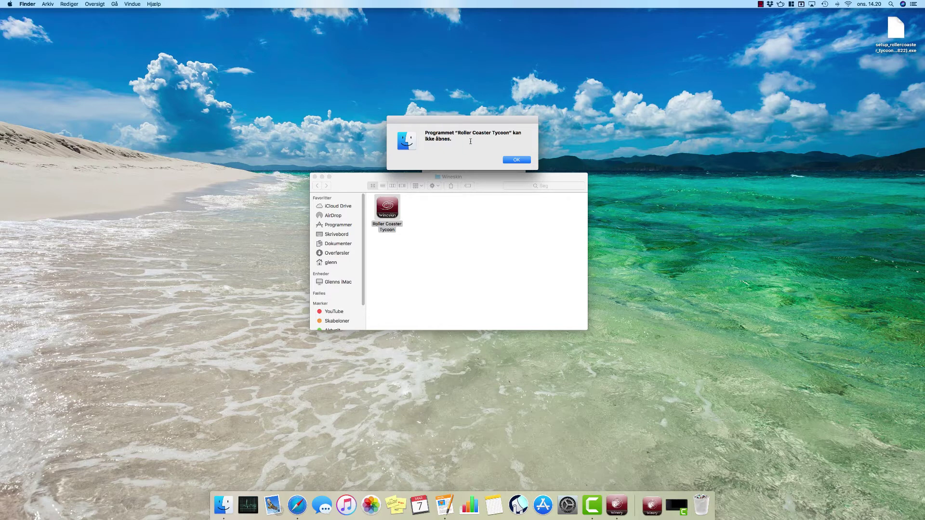
left_click(513, 159)
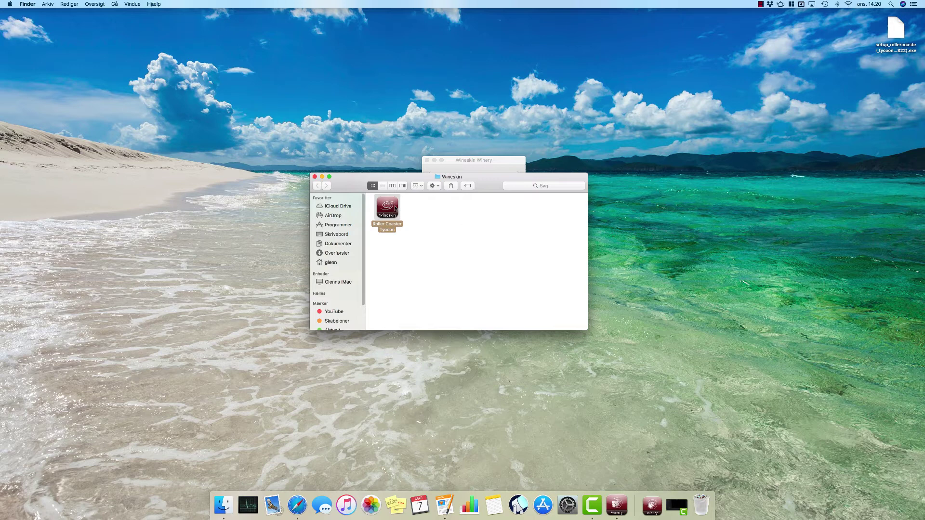
double_click(396, 207)
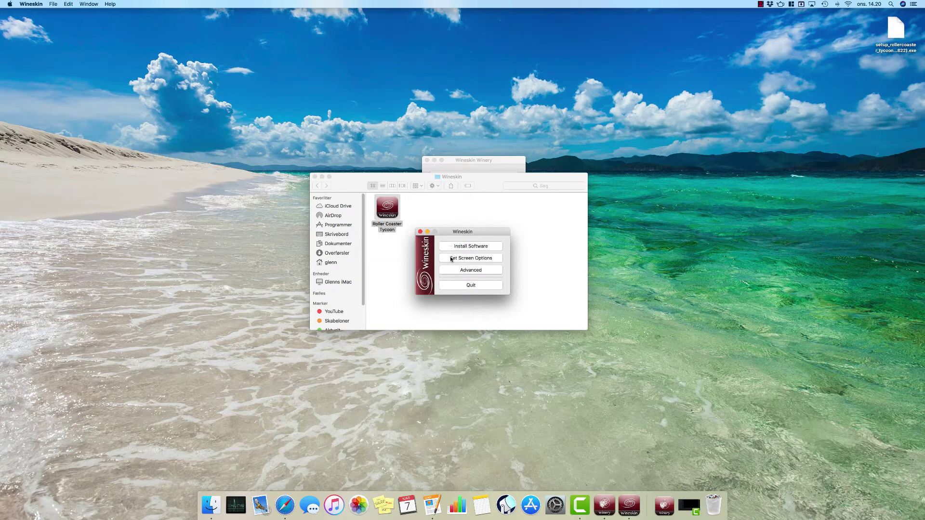
Enable Use Direct3D Boost in the wrapper's screen options.
left_click(451, 258)
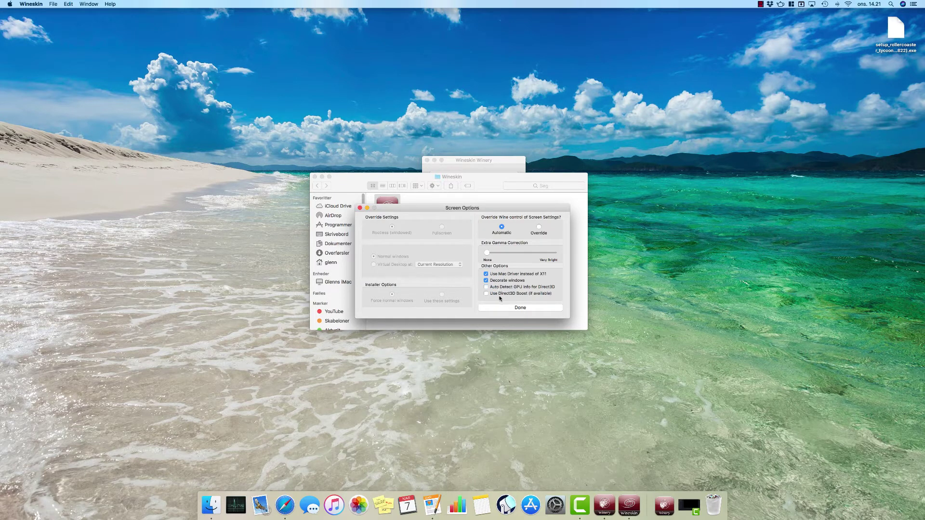
left_click(486, 294)
left_click(510, 308)
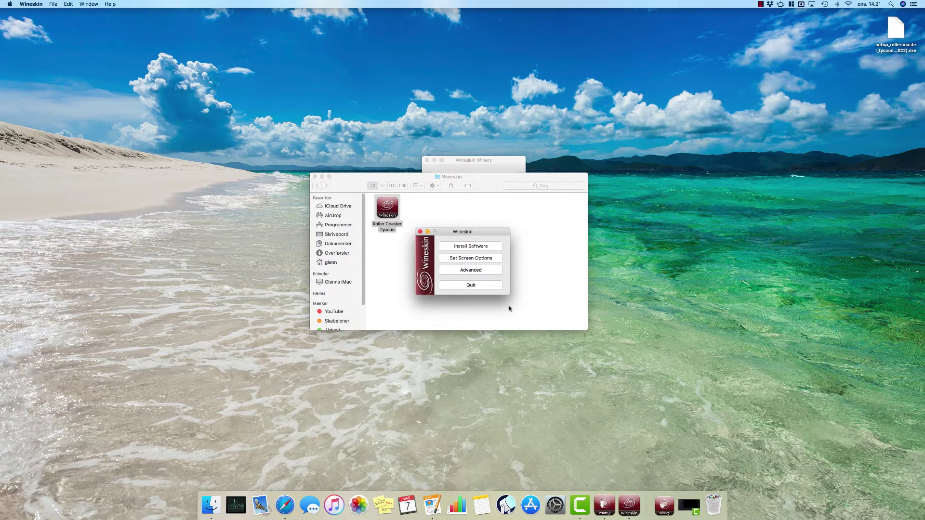
Choose the desktop RollerCoaster Tycoon Deluxe .exe as the setup executable to install into the wrapper.
left_click(460, 246)
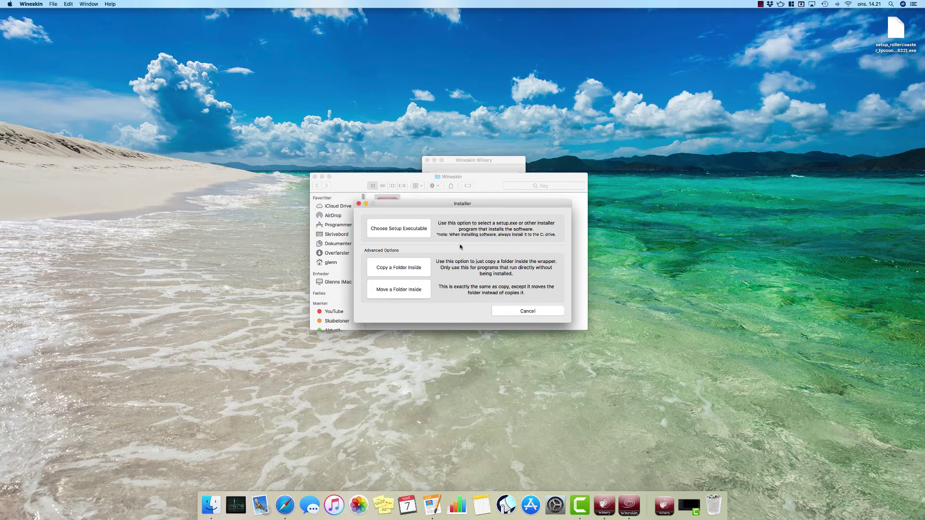
left_click(388, 226)
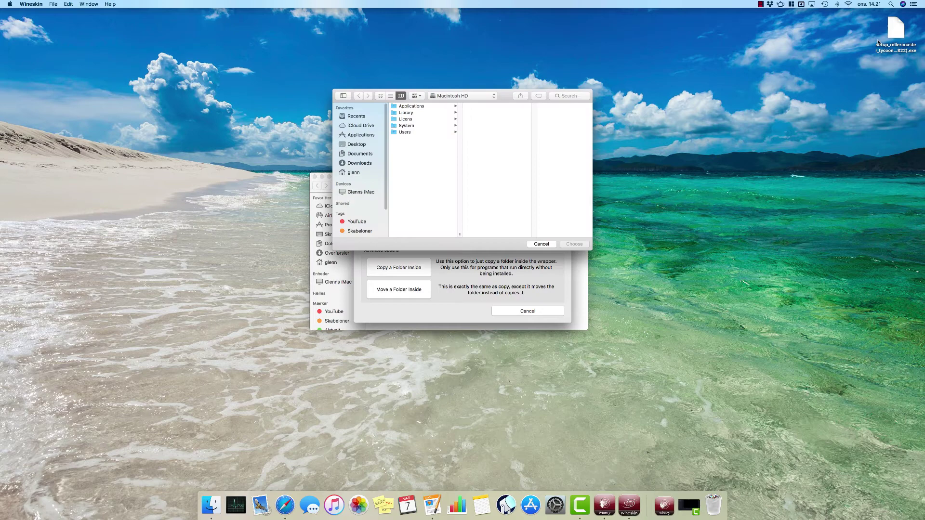
left_click_drag(897, 29, 518, 165)
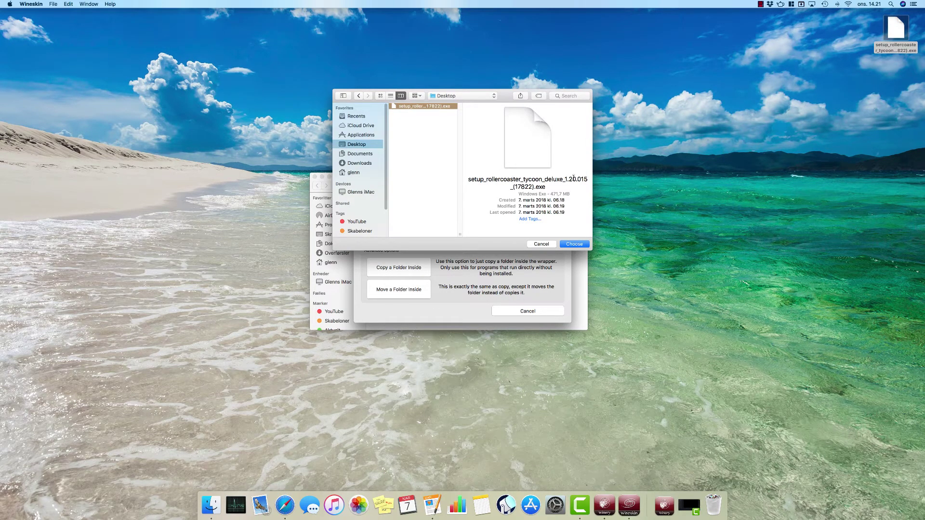
left_click(574, 245)
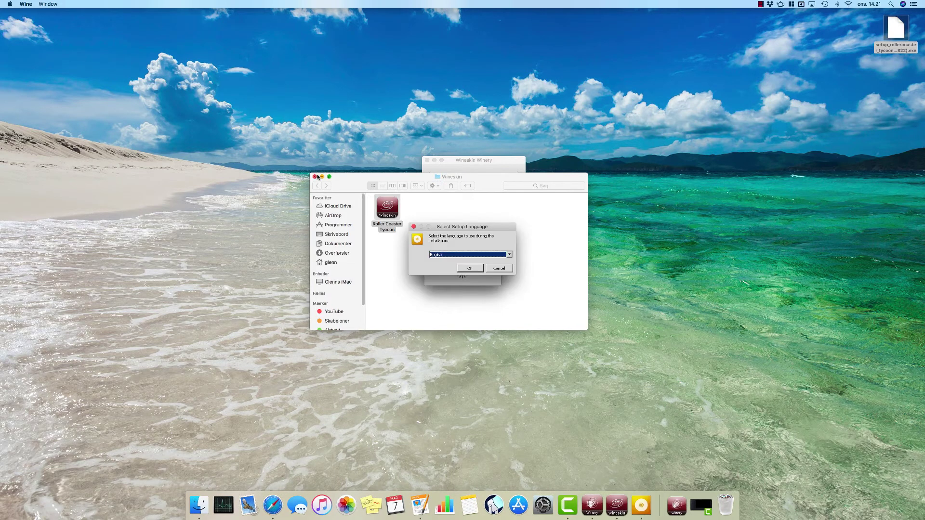
Accept English, close Winery, and start the RollerCoaster Tycoon Deluxe installation.
left_click(467, 269)
left_click(315, 177)
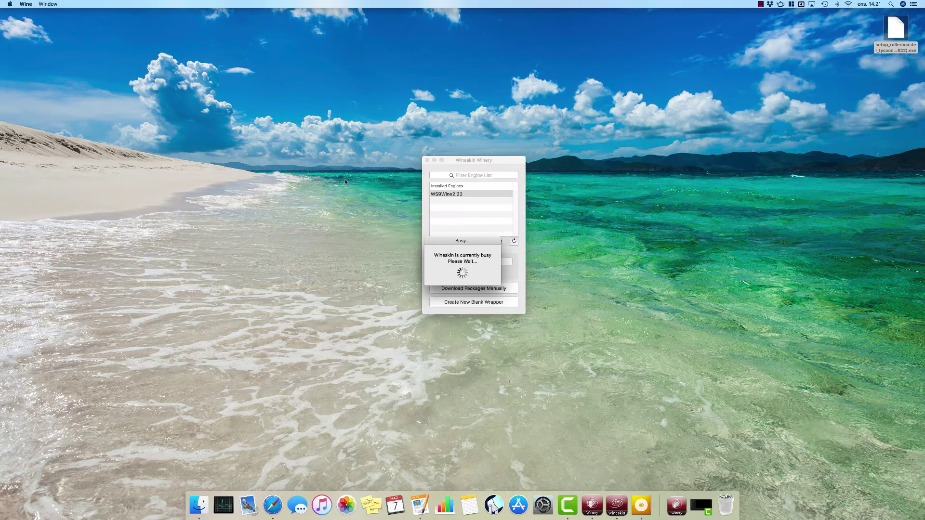
left_click(427, 160)
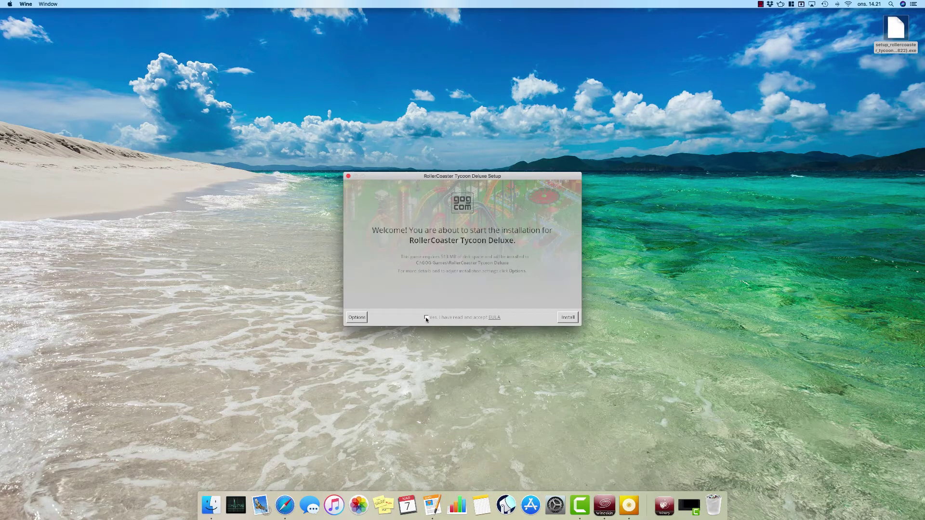
left_click(567, 318)
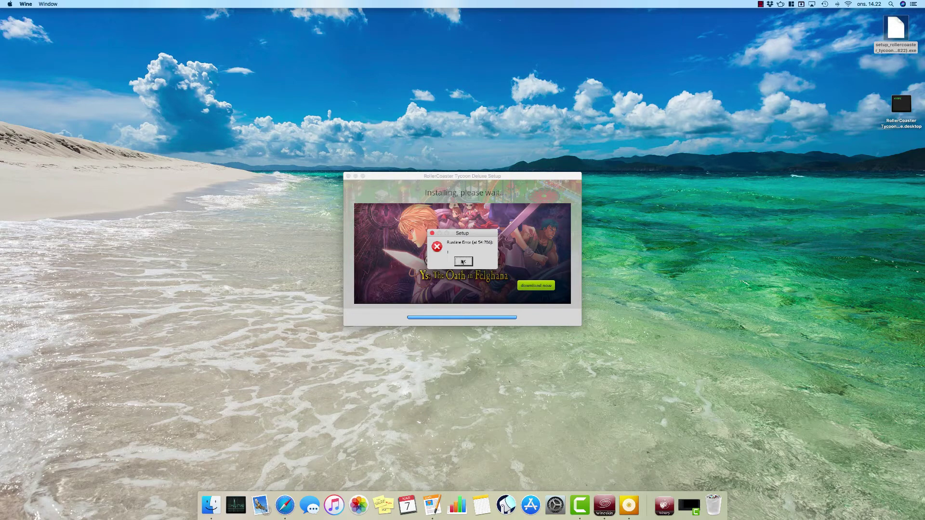
Dismiss the three runtime error dialogs and exit the finished installer.
left_click(464, 262)
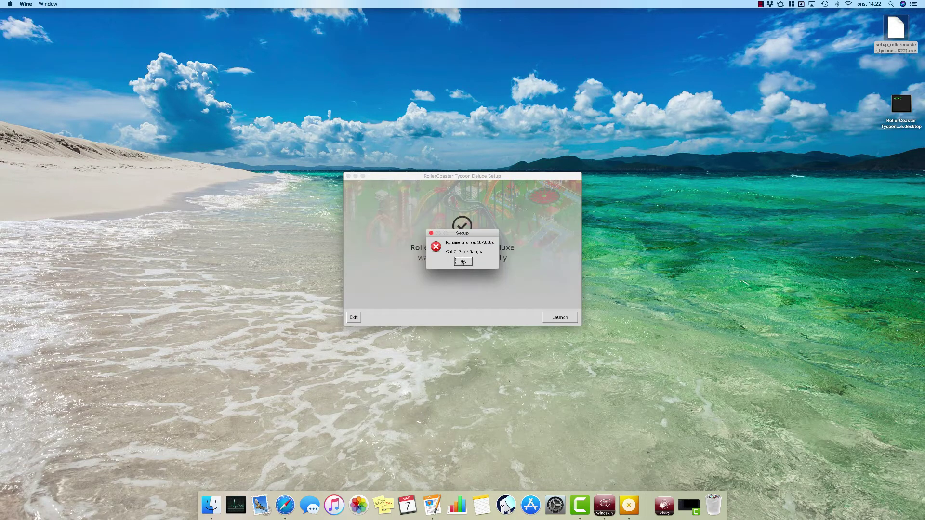
left_click(464, 261)
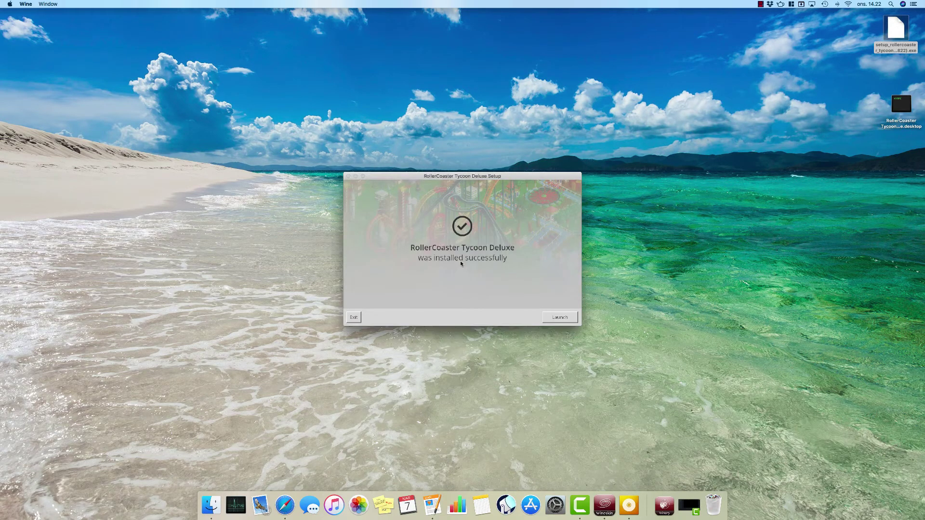
left_click(462, 262)
left_click(357, 317)
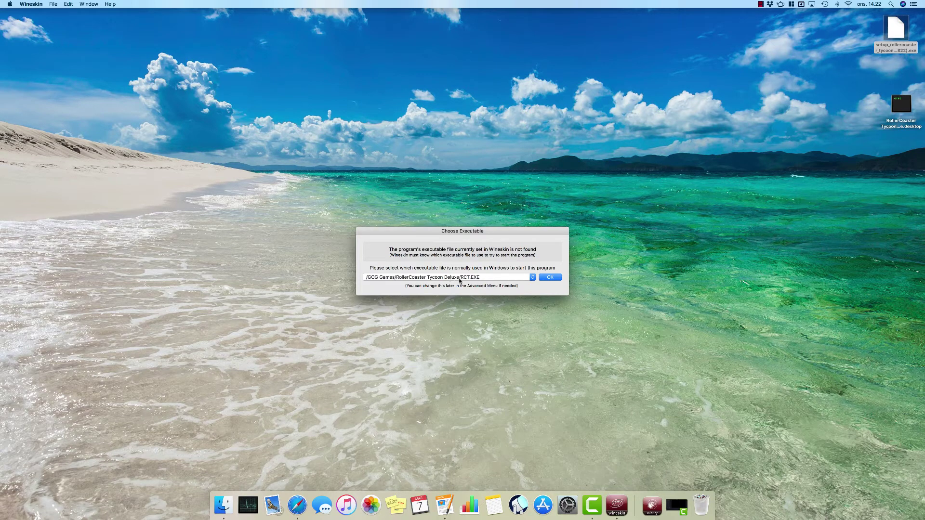
Set RCT.EXE as the wrapper's executable and quit Wineskin.
left_click(454, 277)
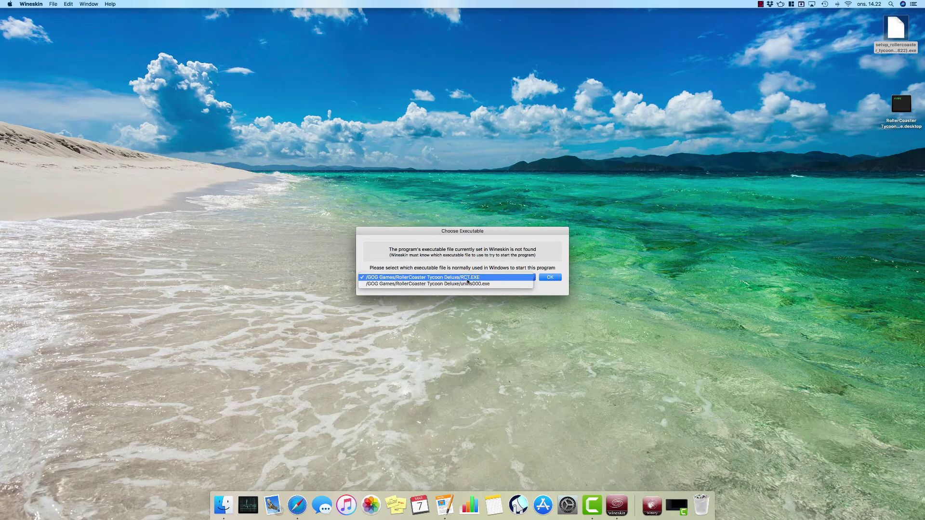
left_click(468, 279)
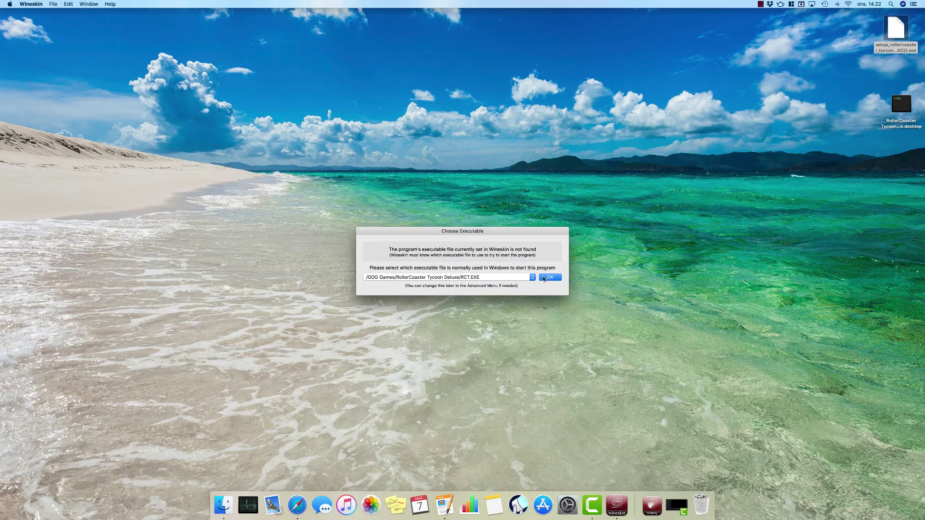
left_click(548, 277)
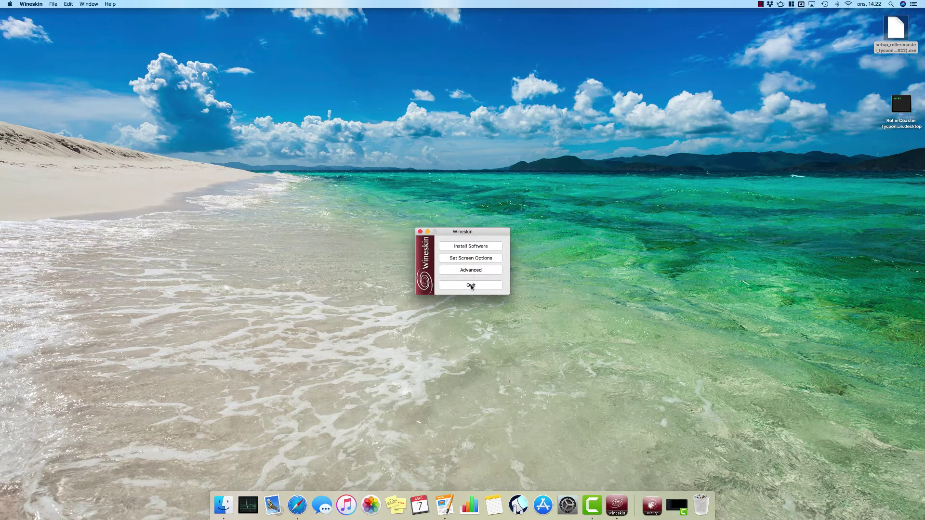
left_click(472, 286)
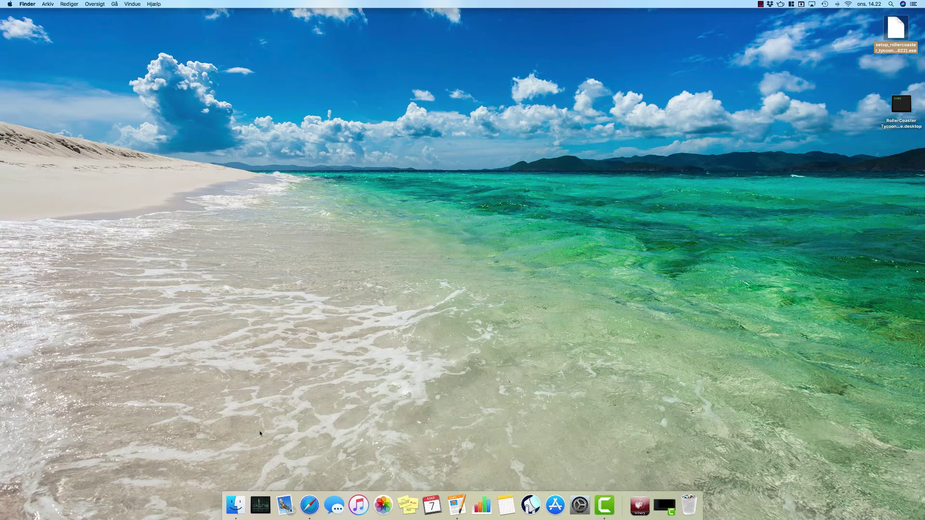
Launch the Roller Coaster Tycoon wrapper from Home > Programmer > Wineskin in Finder.
left_click(235, 505)
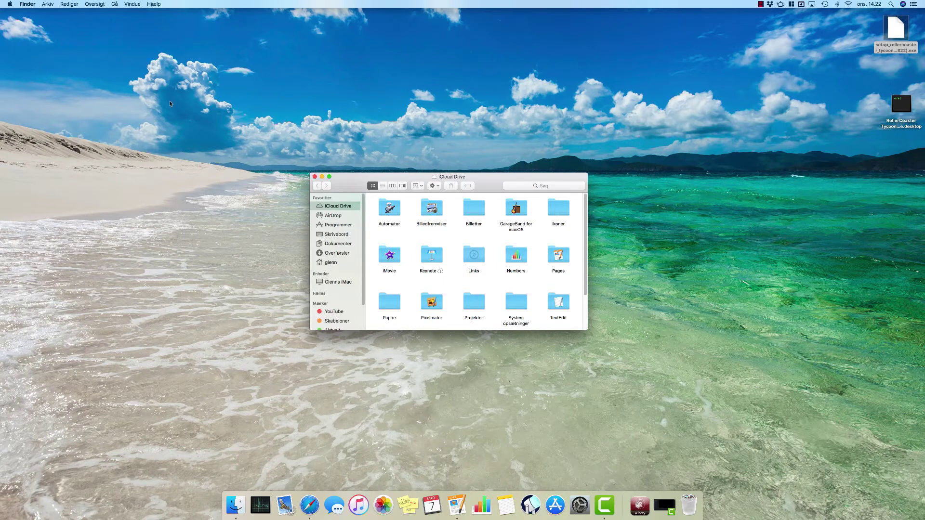
left_click(115, 5)
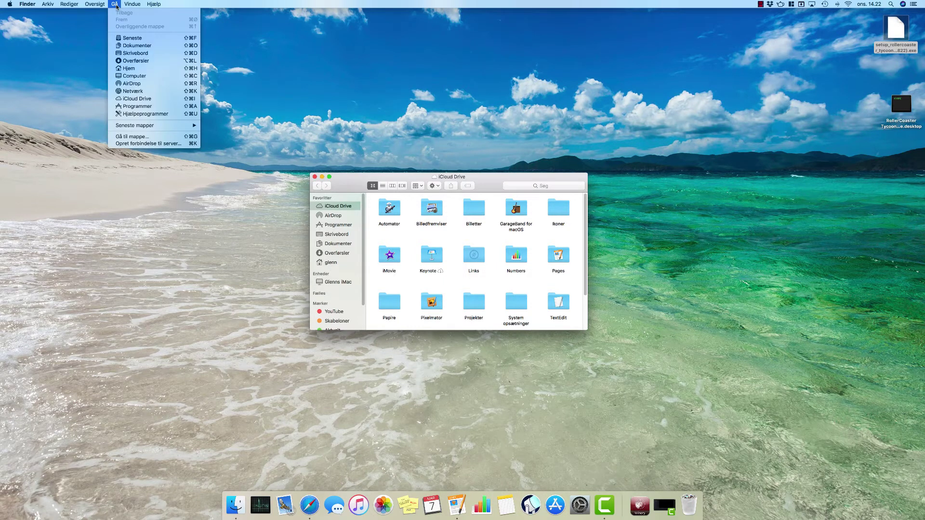
left_click(133, 69)
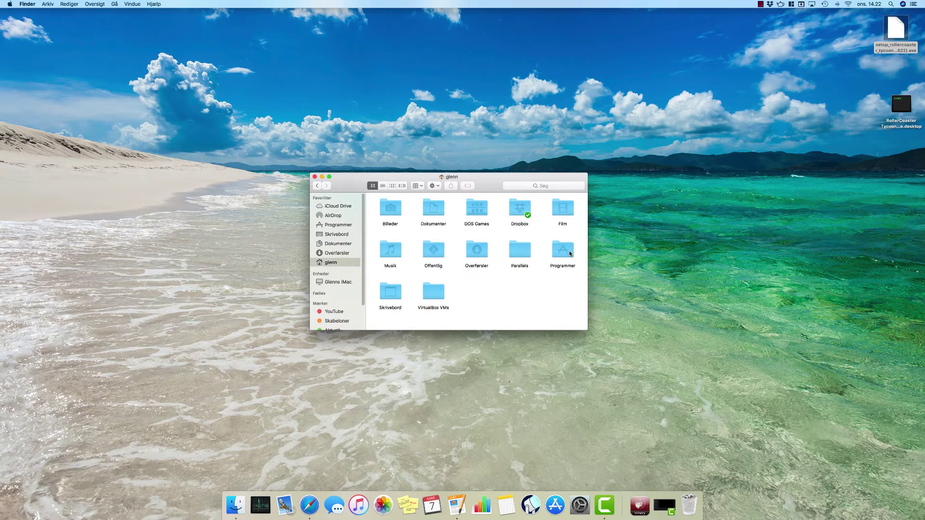
double_click(569, 253)
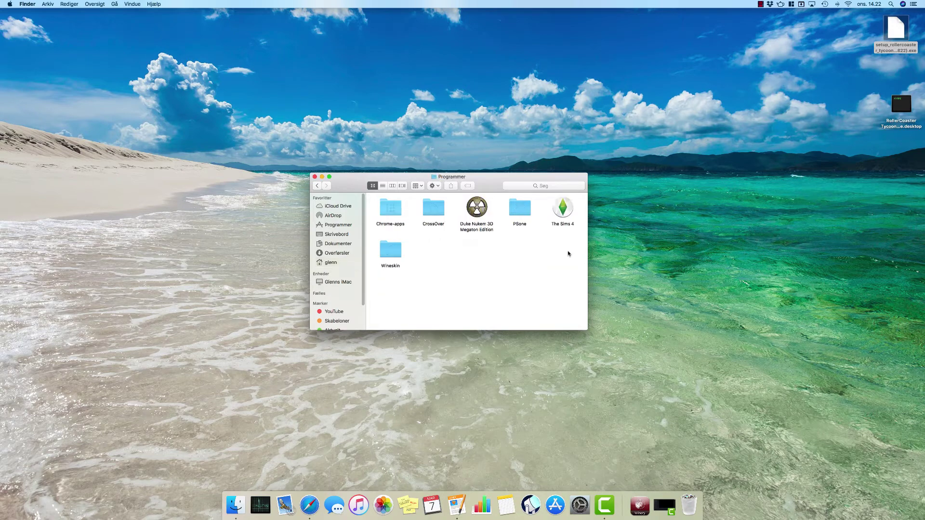
double_click(390, 249)
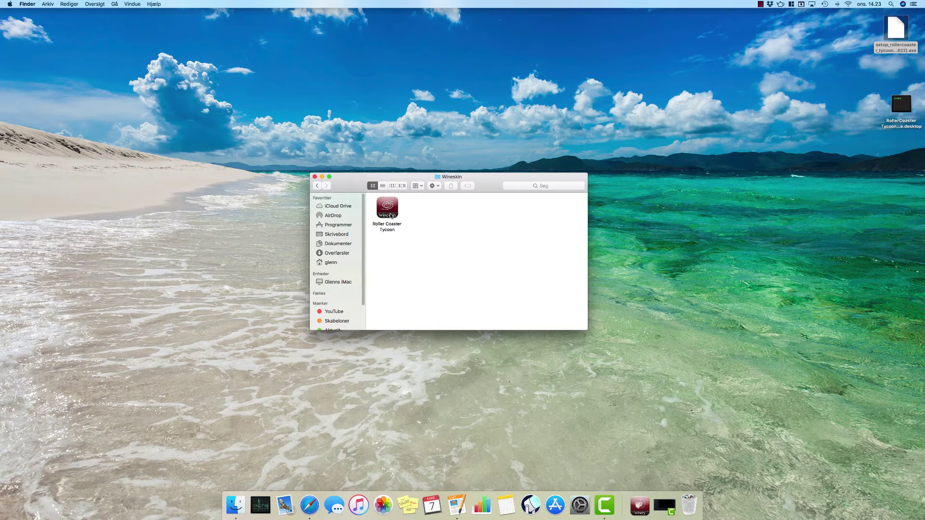
double_click(392, 216)
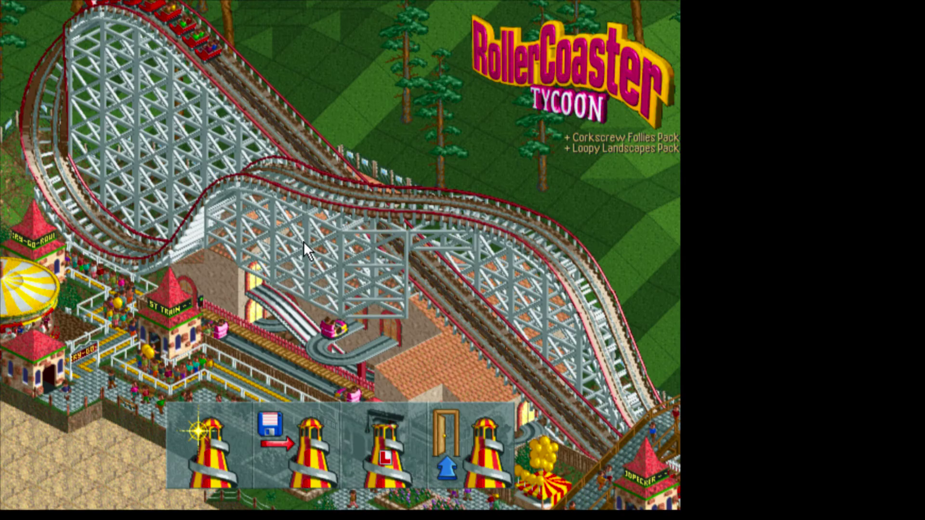
Start a new game on Dynamite Dunes and dismiss the scenario briefing.
left_click(218, 460)
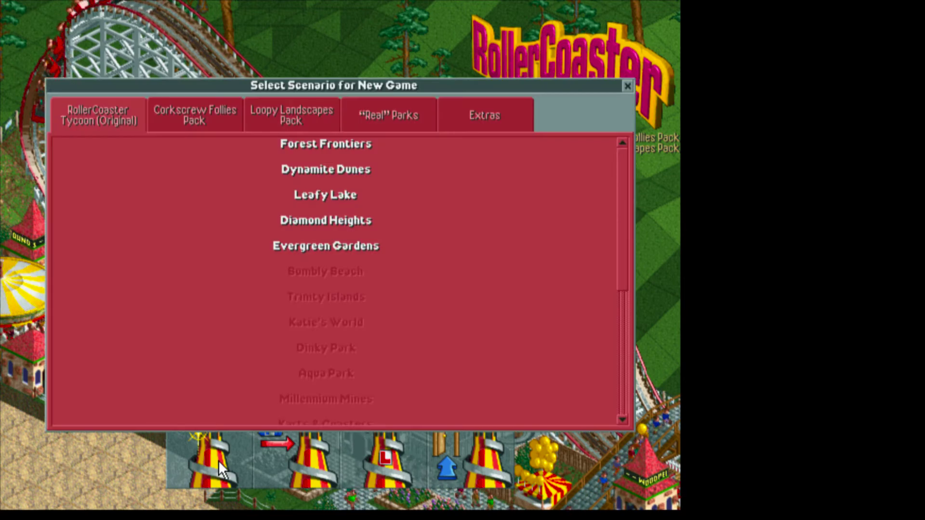
left_click(327, 174)
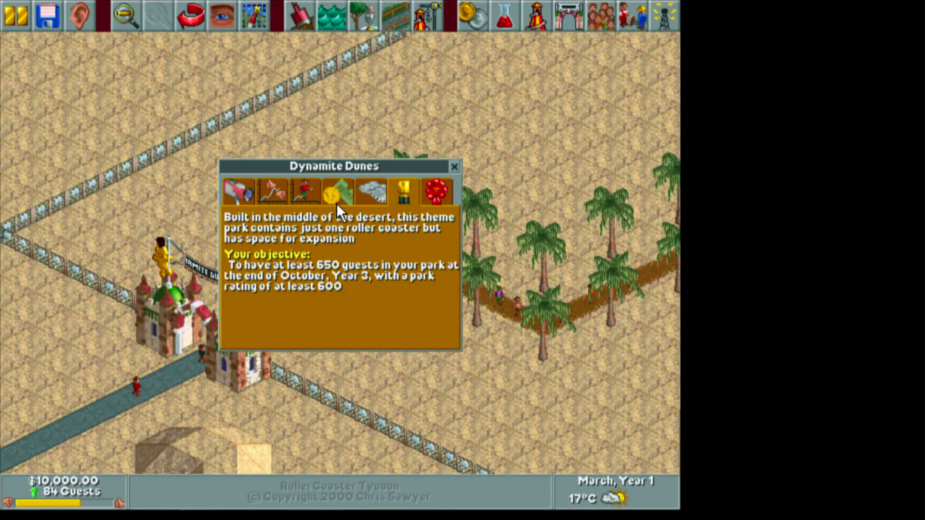
left_click(458, 168)
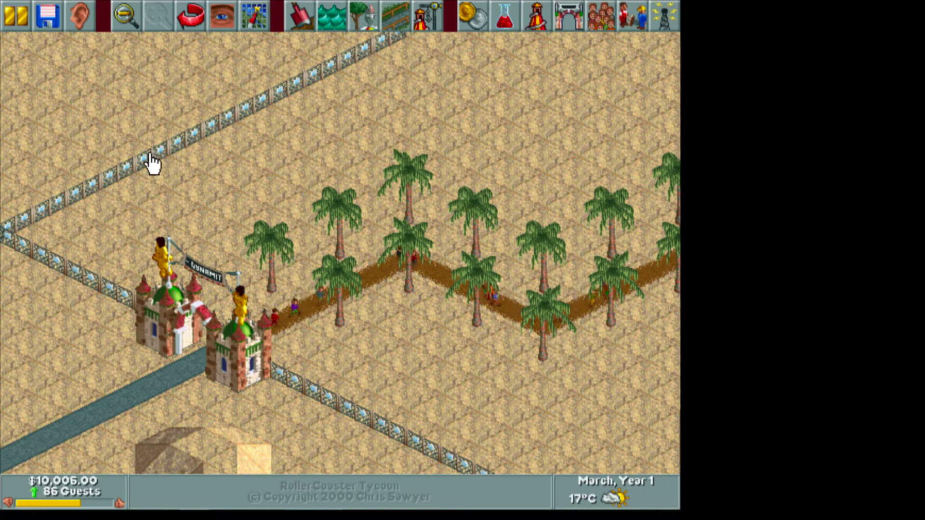
Set Display Mode to Full Screen 1024x768 in the game's Options via the disk menu.
left_click(48, 14)
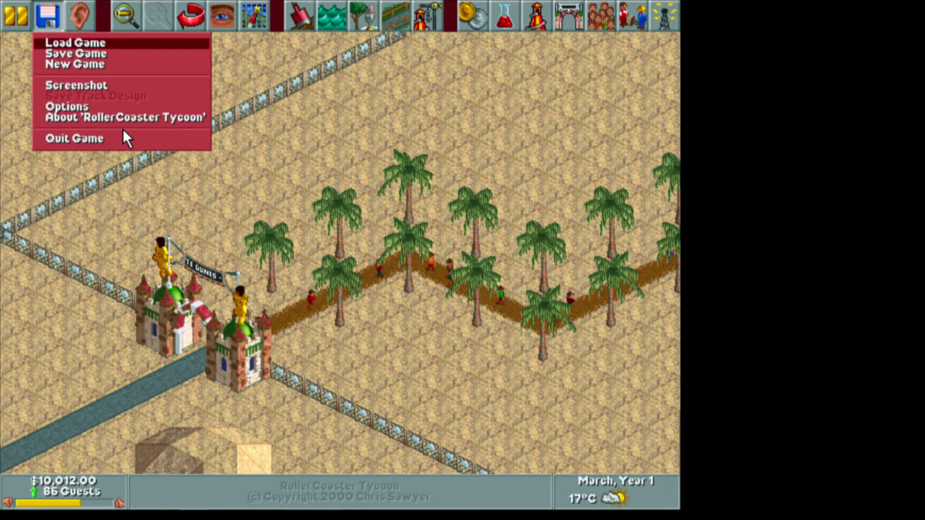
left_click(67, 107)
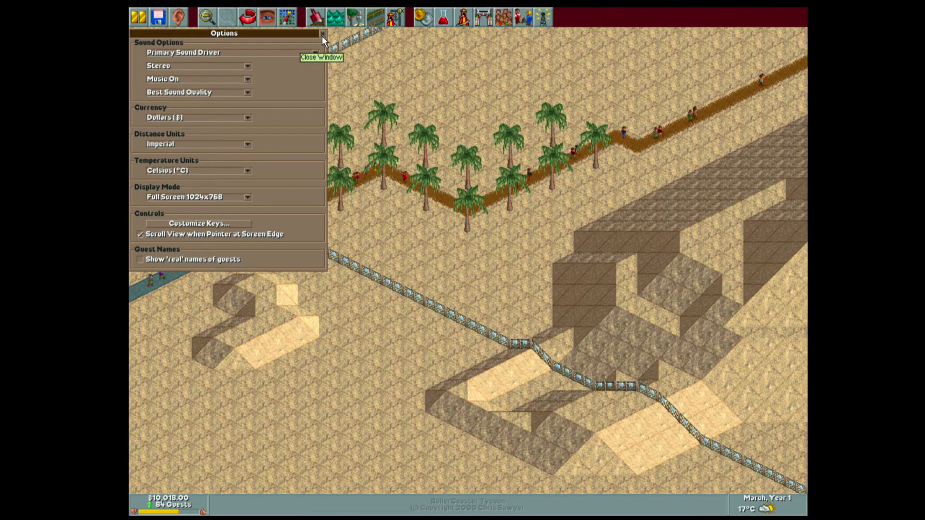
left_click(322, 35)
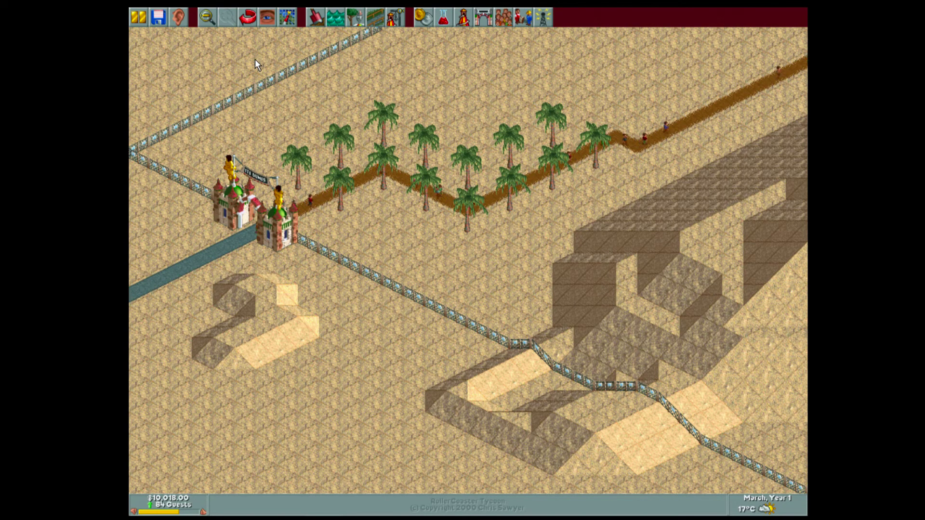
Pan around the park toward the coaster and entrance, then leave via the disk menu and quit.
left_click(159, 17)
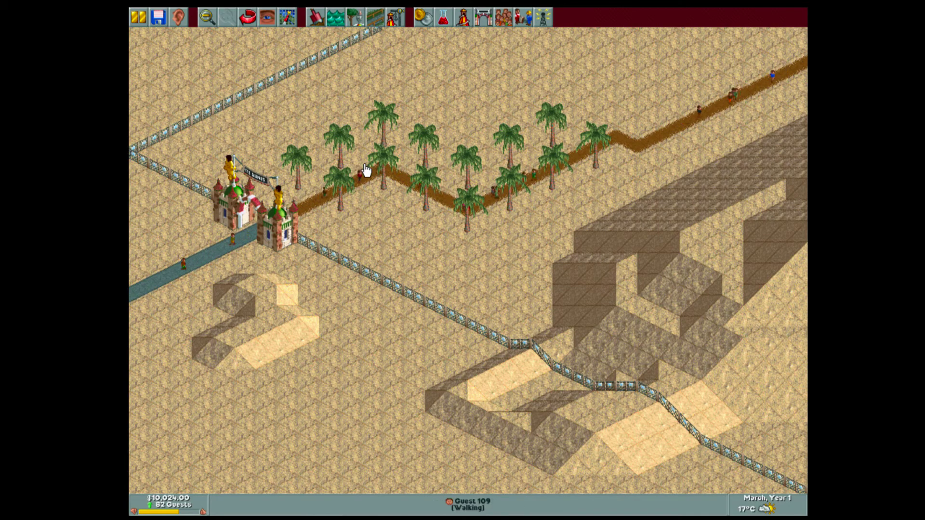
left_click_drag(463, 261, 217, 145)
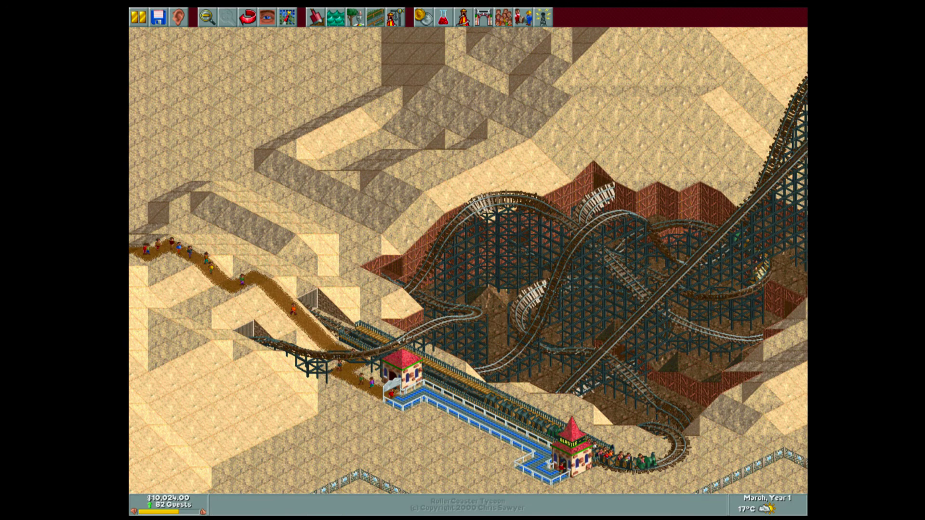
right_click(372, 214)
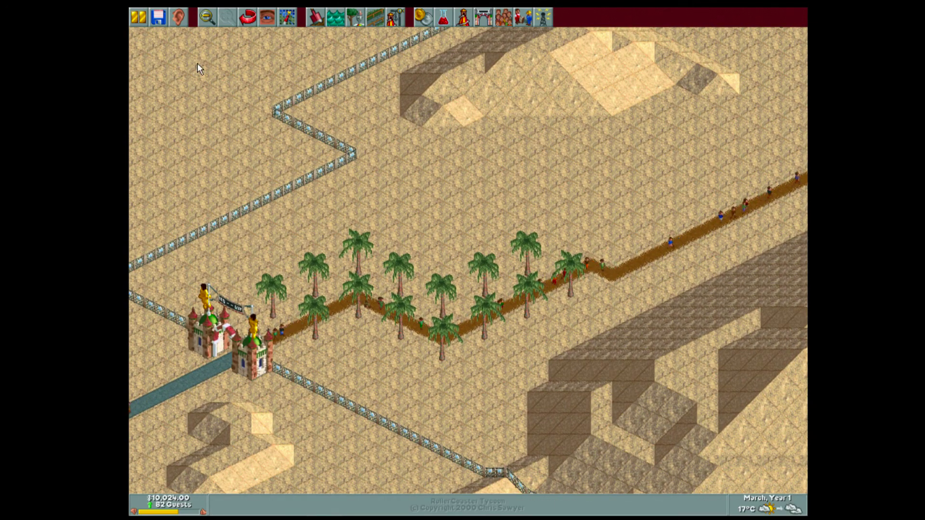
left_click(158, 16)
left_click(175, 46)
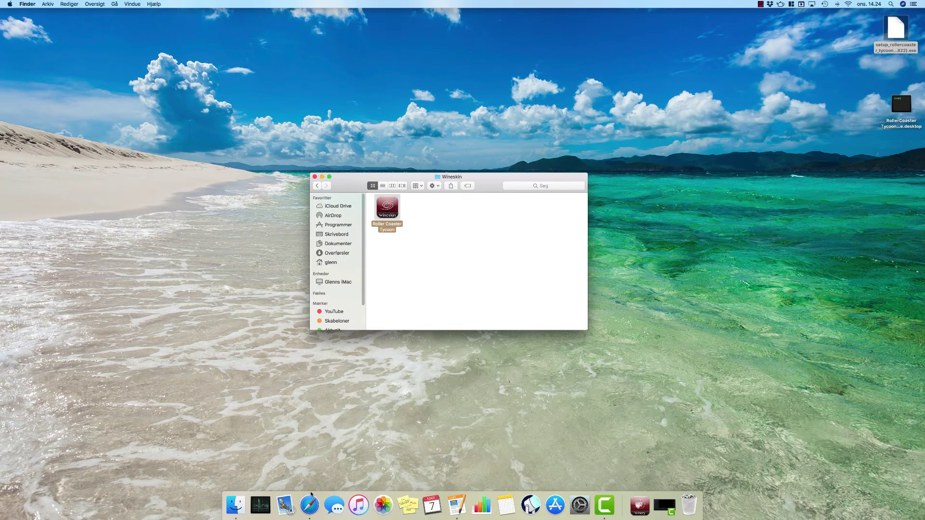
Search Google Images for Roller Coaster Tycoon and preview the Deluxe box art.
left_click(310, 506)
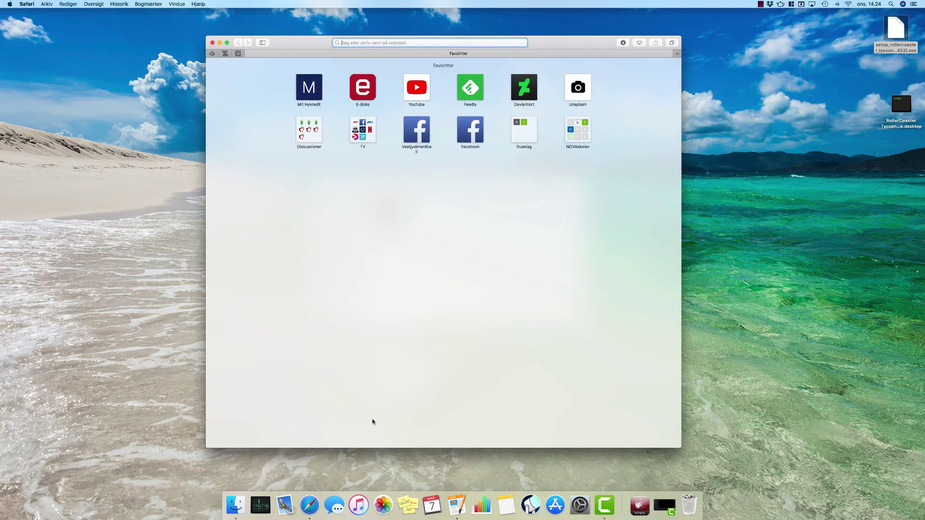
type("Rol")
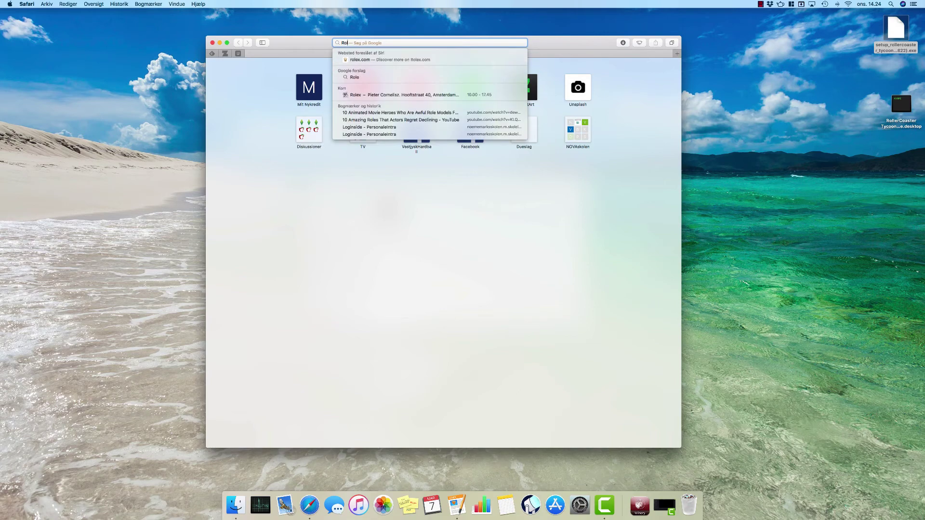
type("ler Coaster Y")
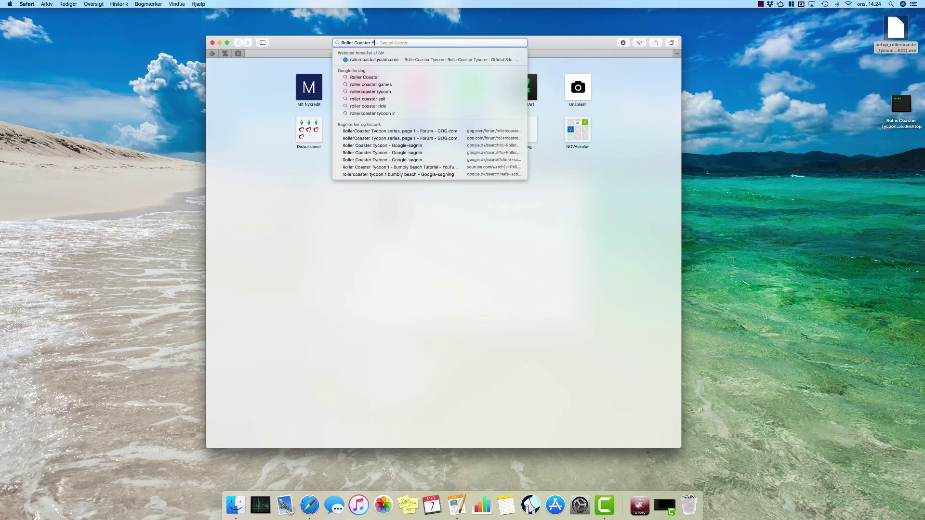
key("BackSpace")
type("Tycoon")
key("Return")
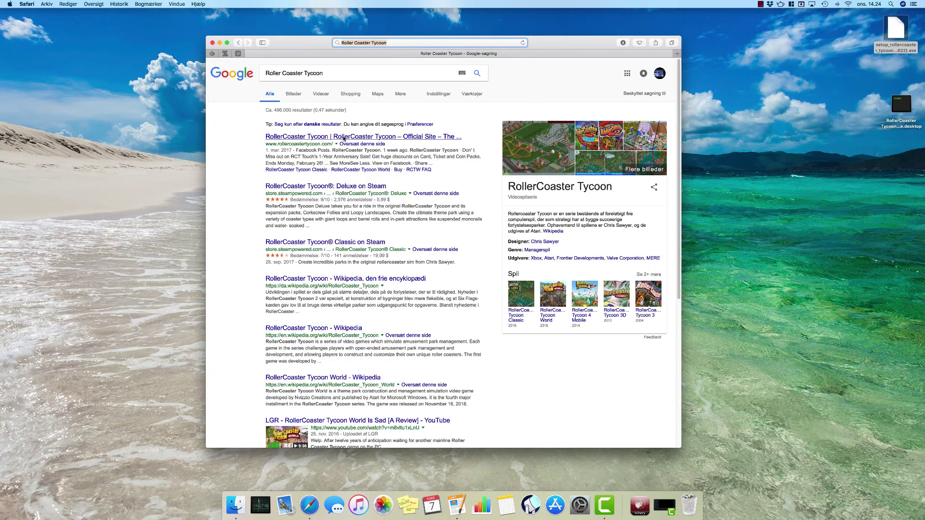
left_click(294, 94)
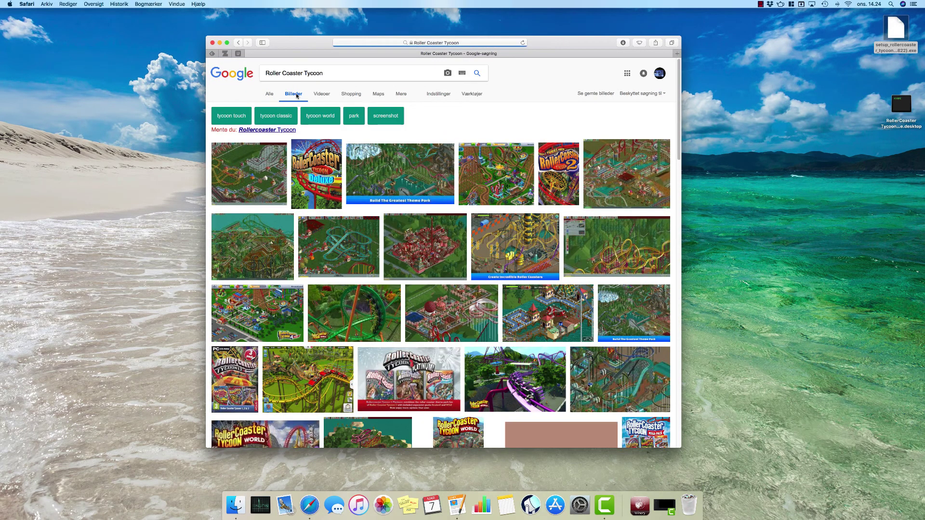
left_click(316, 173)
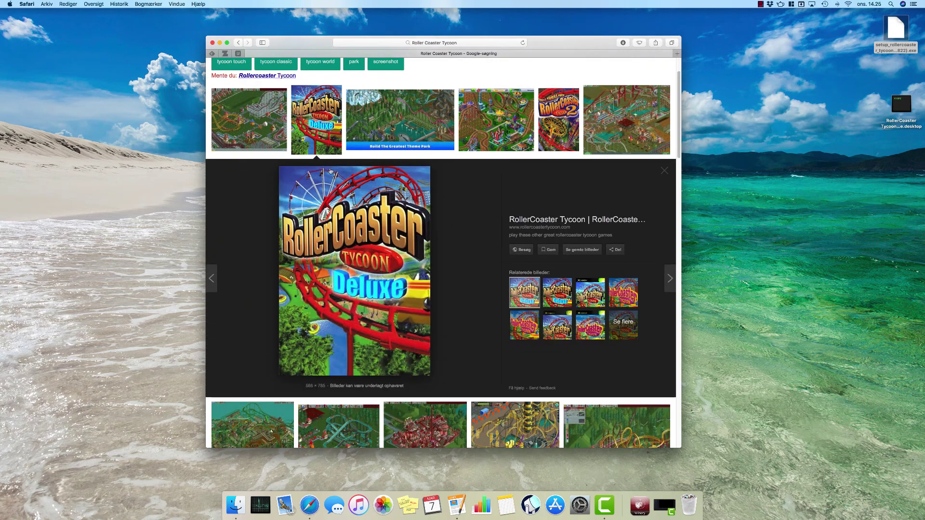
Save the Deluxe box-art image to Downloads and close the Safari window.
right_click(364, 236)
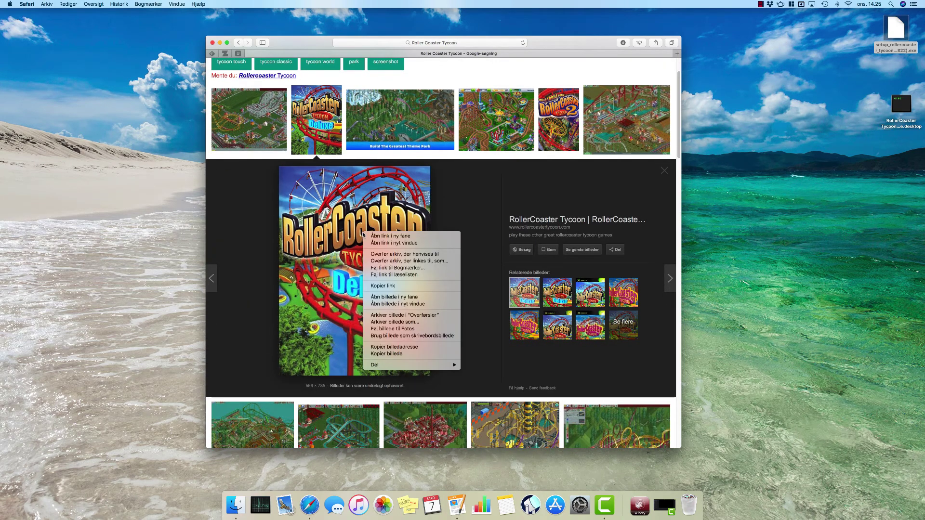
left_click(411, 316)
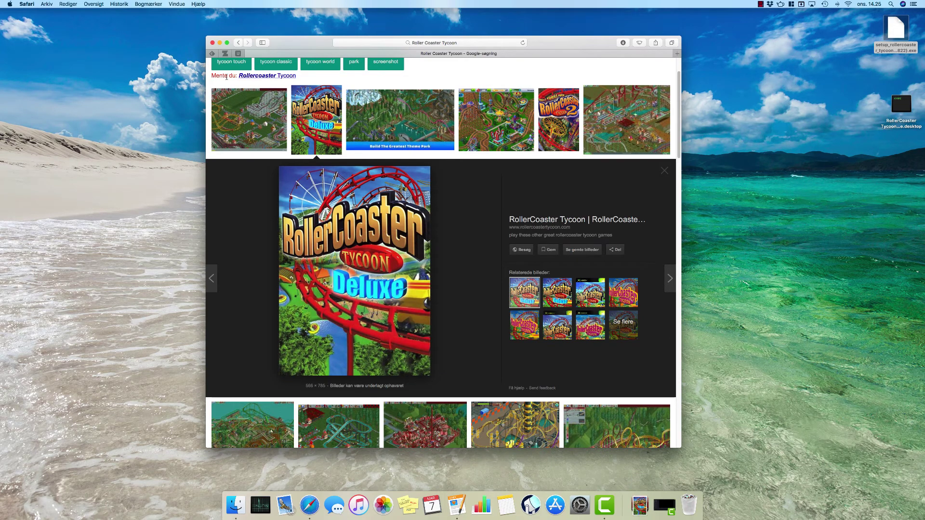
left_click(213, 43)
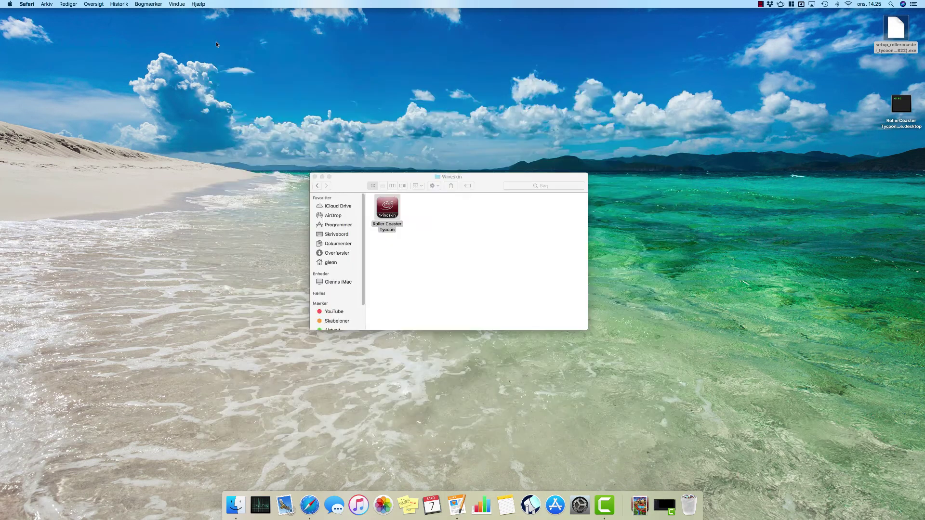
Open the downloaded box art in Preview, copy the whole image, close it and select the app.
left_click(639, 505)
left_click(614, 449)
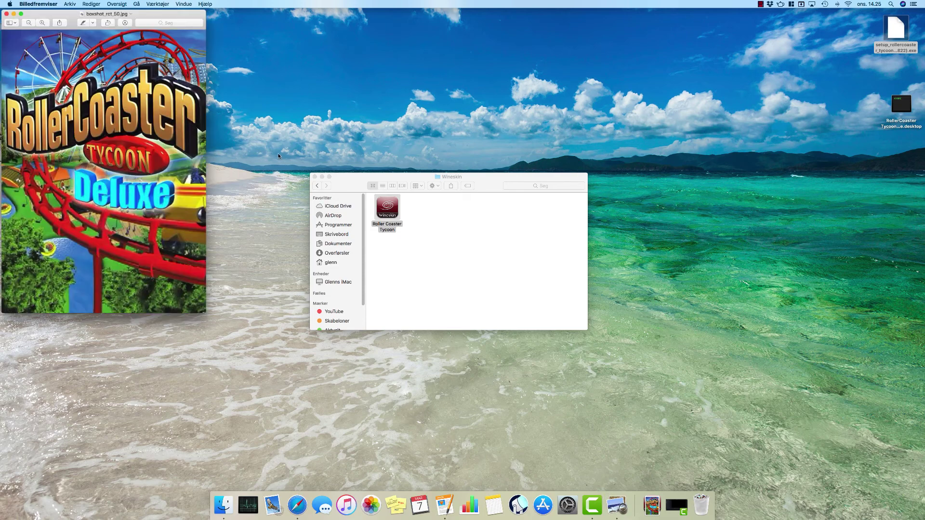
key("super+a")
left_click(7, 14)
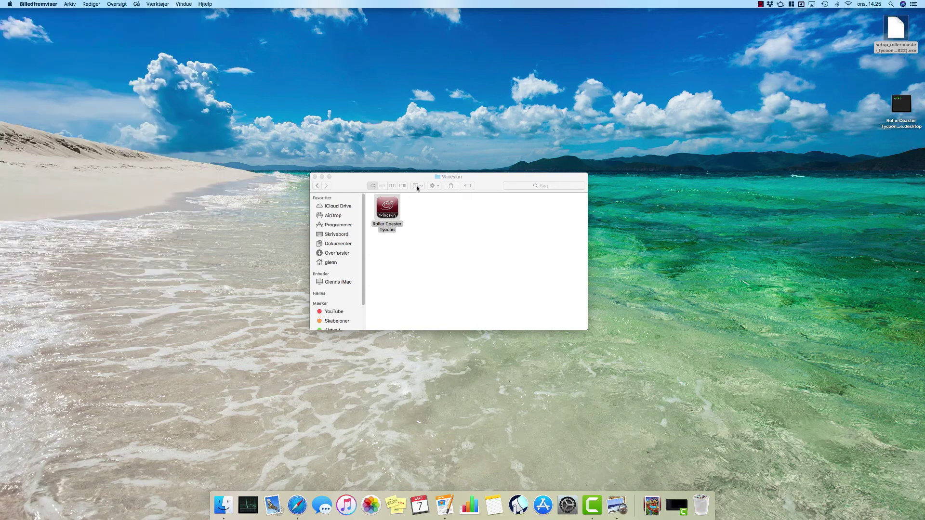
left_click(390, 216)
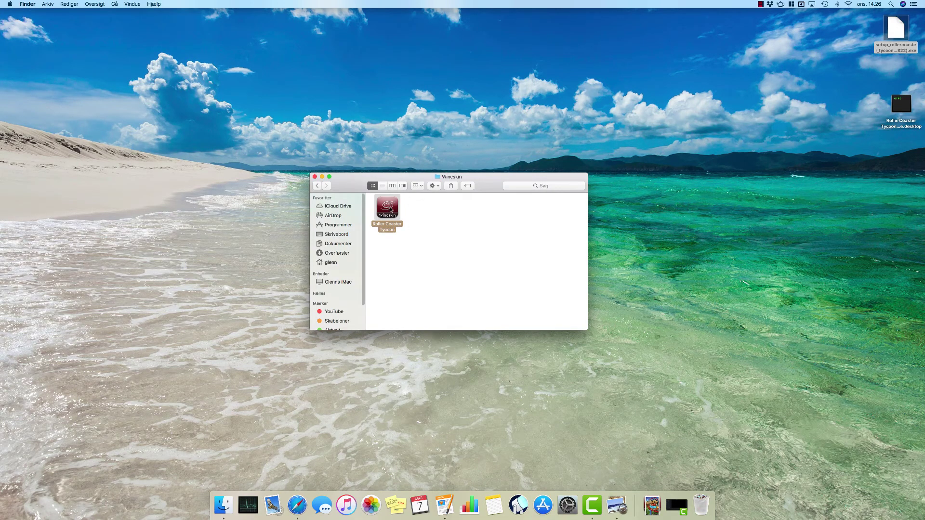
Paste the box art as the app's icon in Get Info, then drag the app into the Dock.
key("super+i")
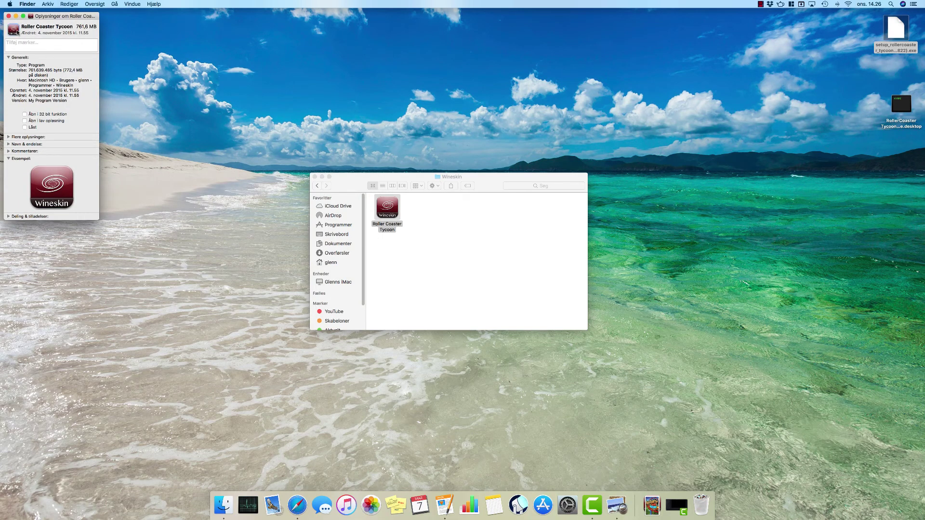
key("super+v")
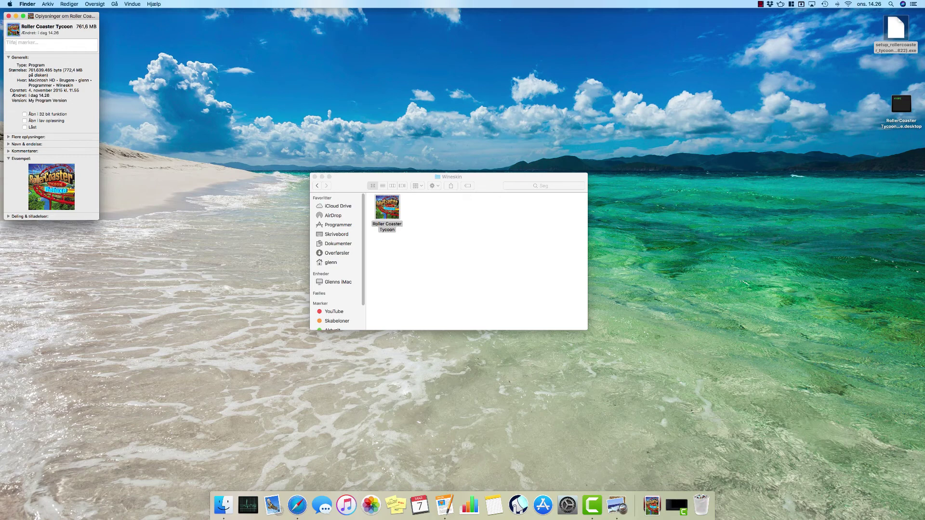
left_click(10, 16)
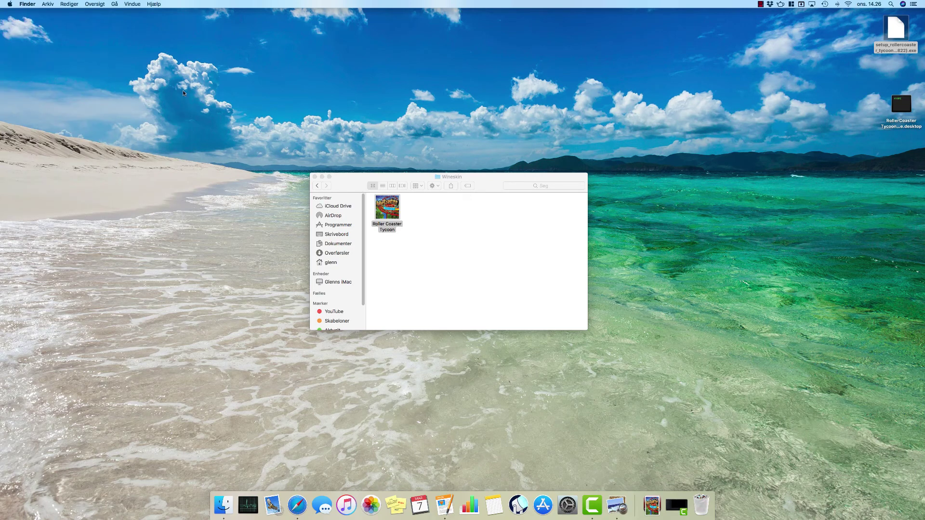
left_click(451, 215)
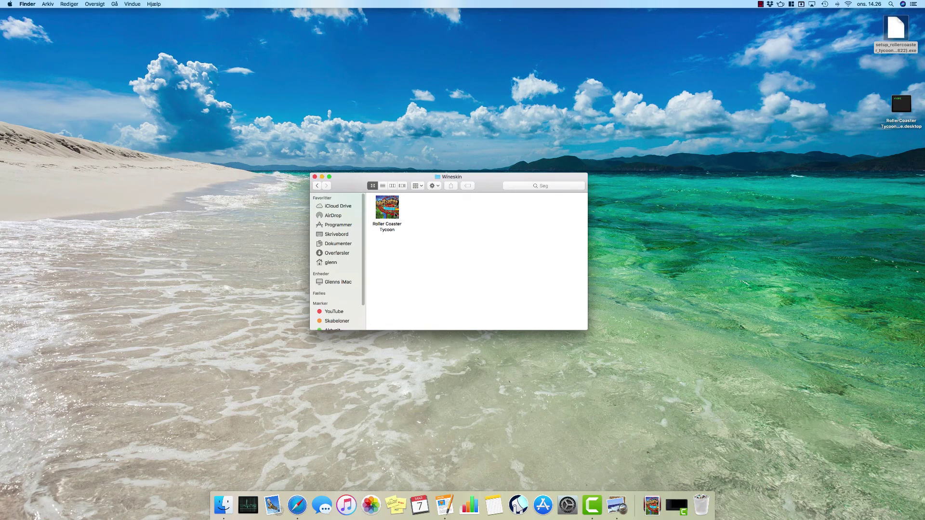
mouse_move(394, 213)
left_mouse_down()
mouse_move(566, 463)
mouse_move(578, 506)
left_mouse_up()
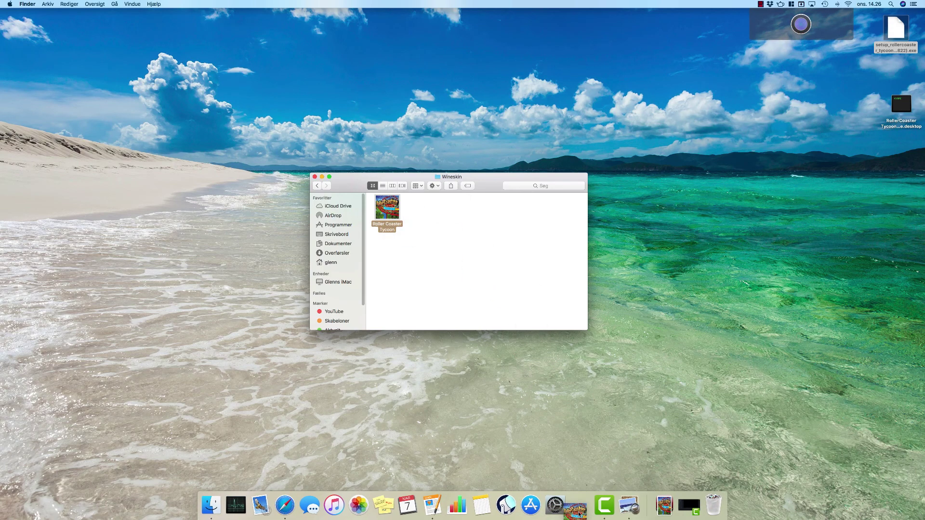